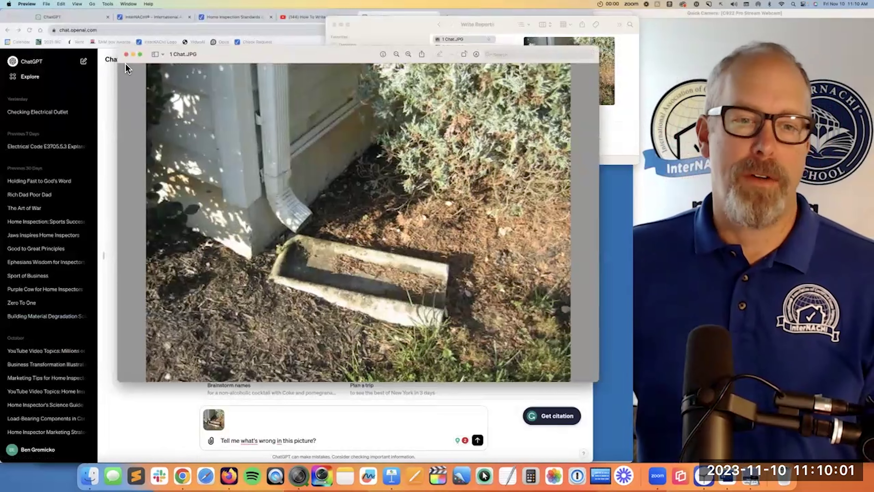
# Close the downspout photo preview and send ChatGPT the attached picture with the question "Tell me what's wrong in this picture?".
pyautogui.click(126, 54)
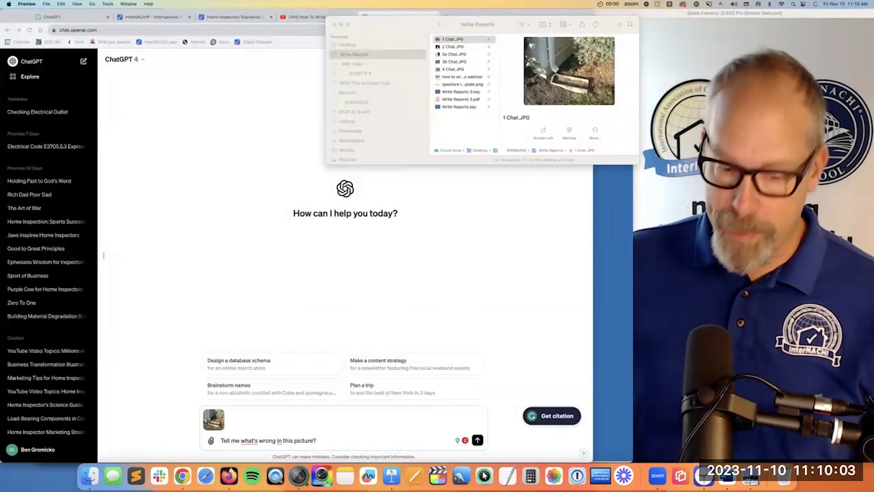
pyautogui.press('super+q')
pyautogui.press('Return')
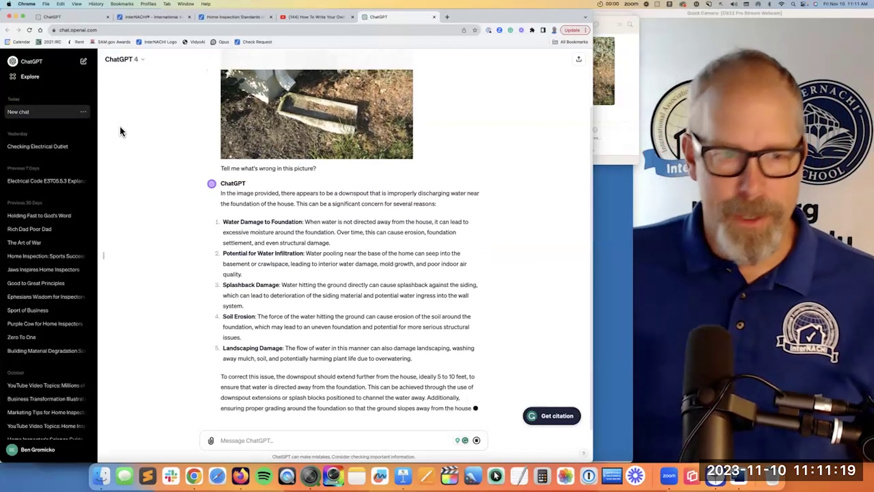
# Delete the current ChatGPT conversation about the downspout picture.
pyautogui.click(84, 113)
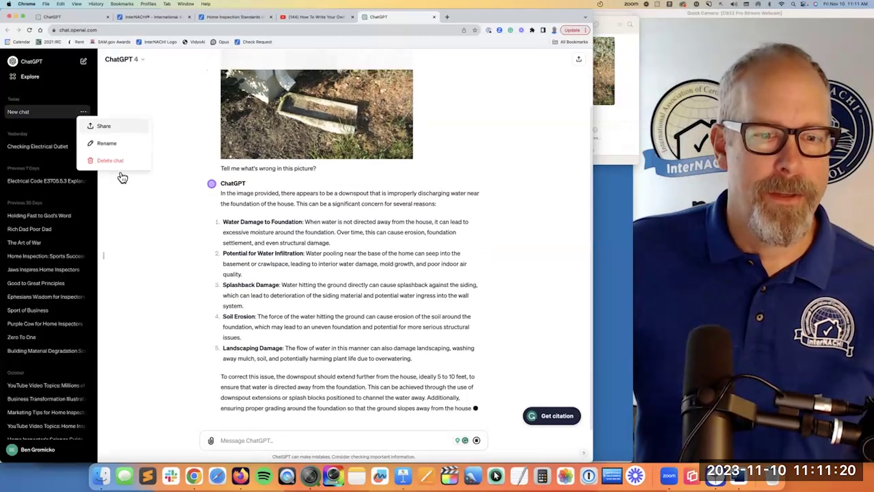
pyautogui.click(114, 161)
pyautogui.click(359, 276)
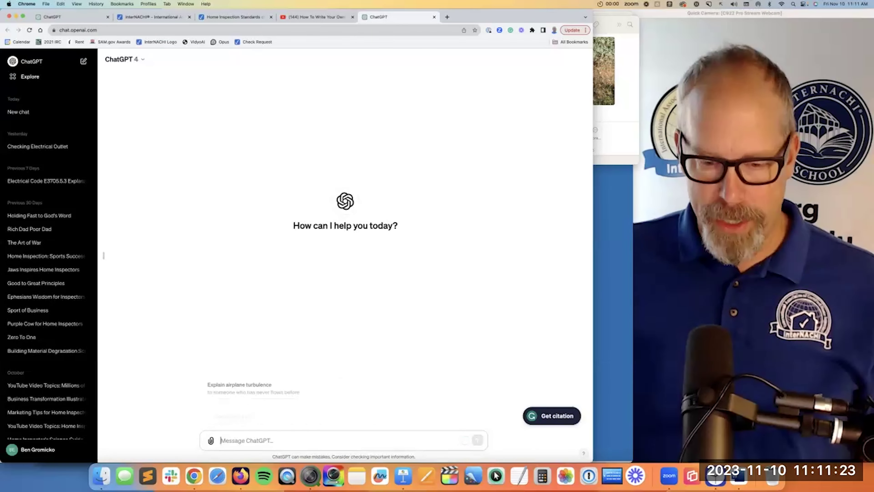
# Attach 3a Chat.JPG and 3b Chat.JPG from the Write Reports folder in Finder to the new ChatGPT message.
pyautogui.click(101, 475)
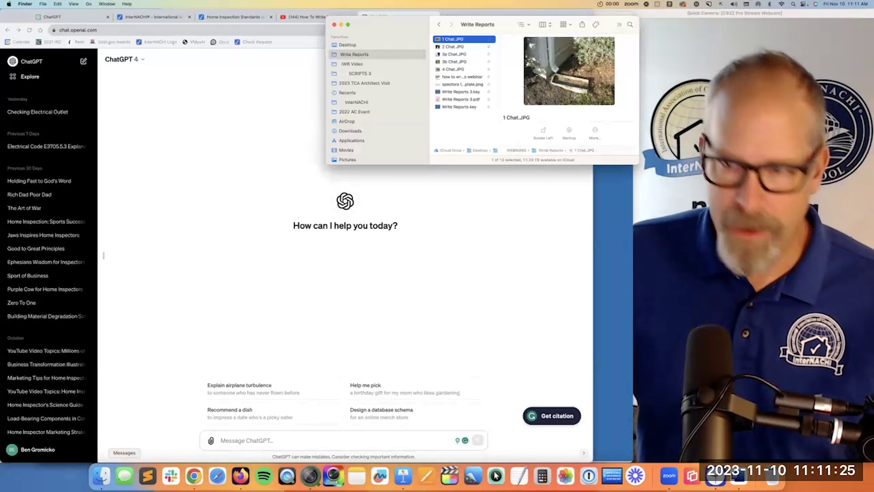
pyautogui.press('Down')
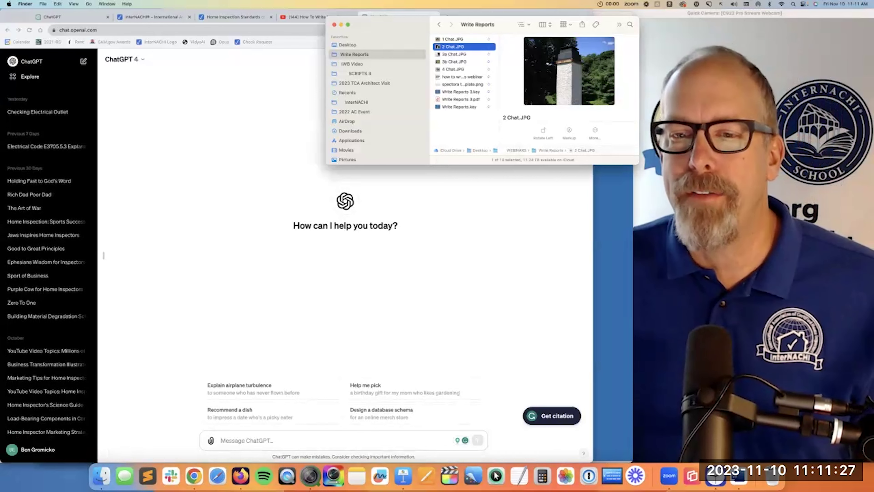
pyautogui.press('Down')
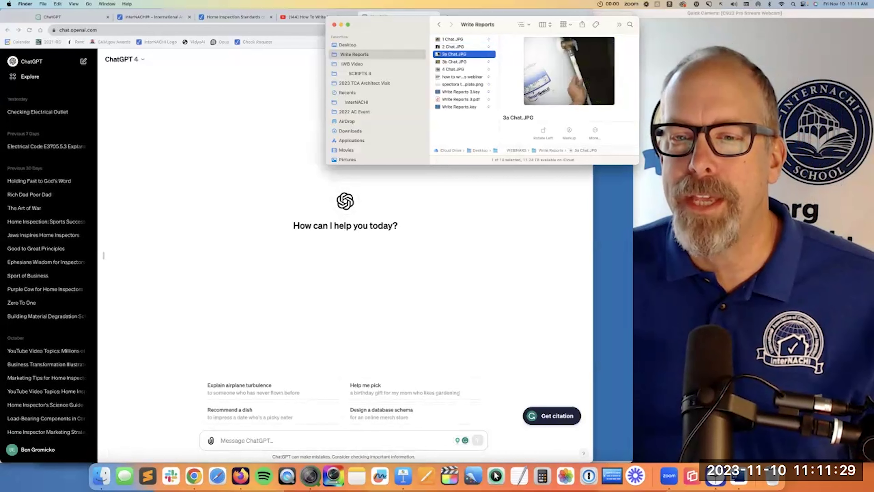
pyautogui.press('Down')
pyautogui.press('Up')
pyautogui.hotkey('shift', 'Down')
pyautogui.moveTo(458, 62); pyautogui.dragTo(292, 446)
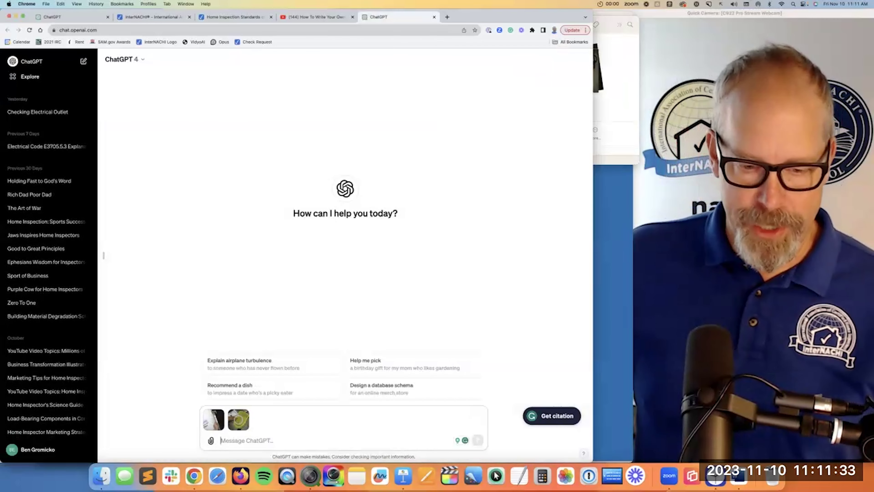
# Send the prompt "Tell me what's wrong with this TPR discharge pipe and refer to relevant IRC code.".
pyautogui.write('Tell mw')
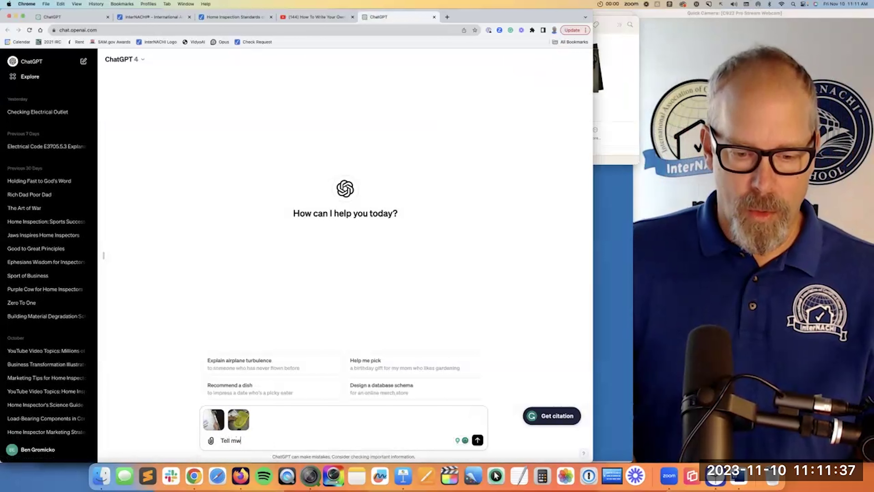
pyautogui.press('BackSpace')
pyautogui.write("e what's wrong ")
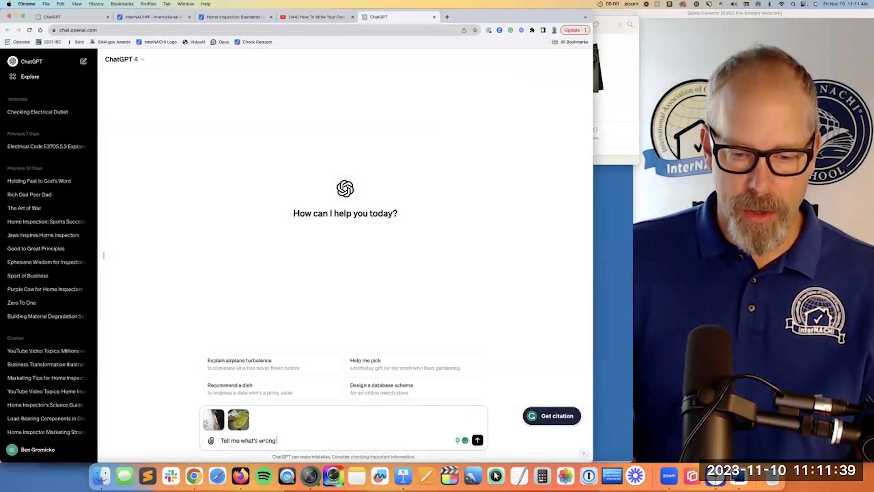
pyautogui.write('with this TP')
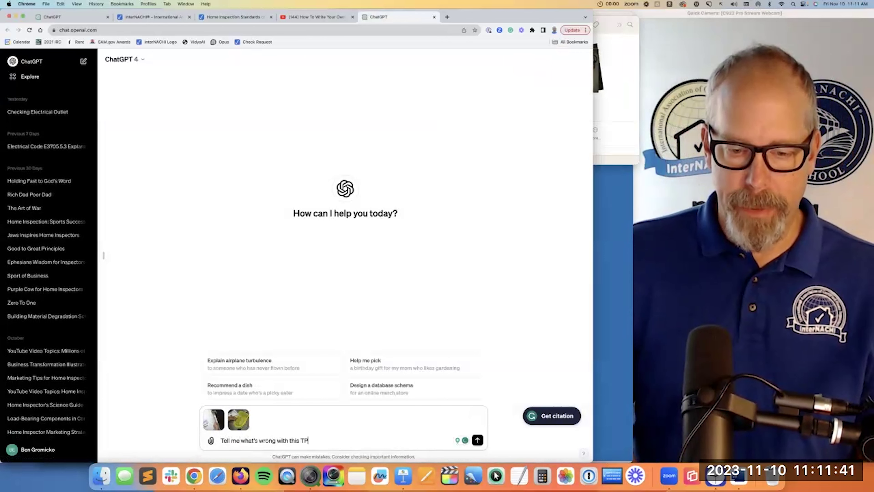
pyautogui.write('R discharge ')
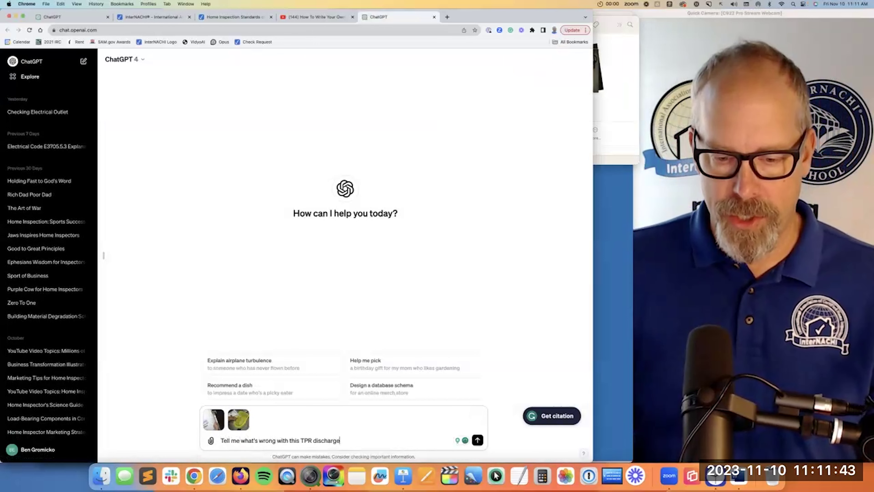
pyautogui.write('pipe and refer to releavan')
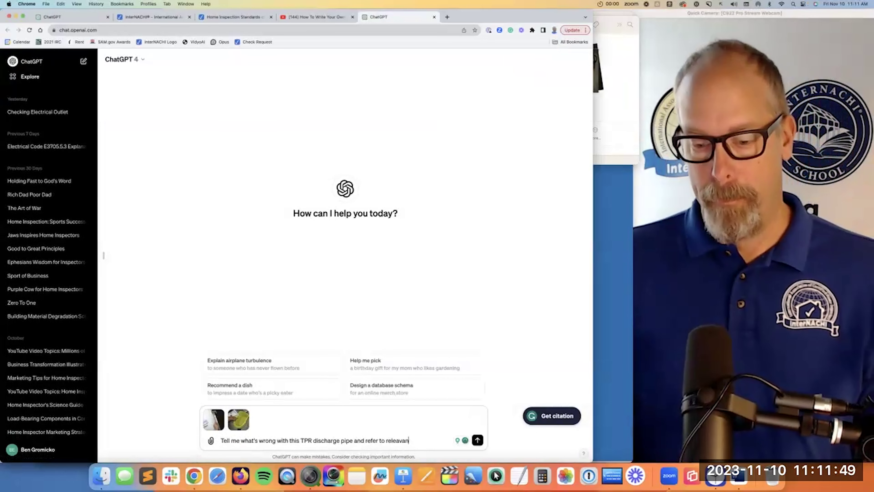
pyautogui.write('t IRC code.')
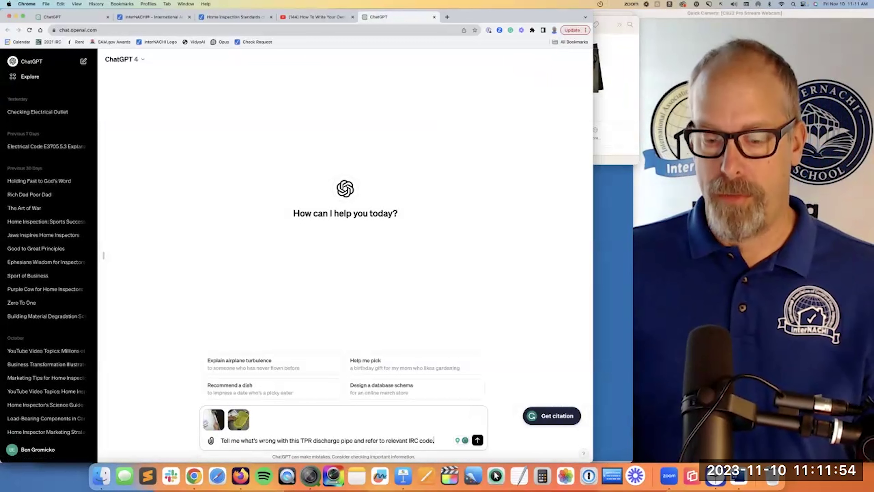
pyautogui.press('Return')
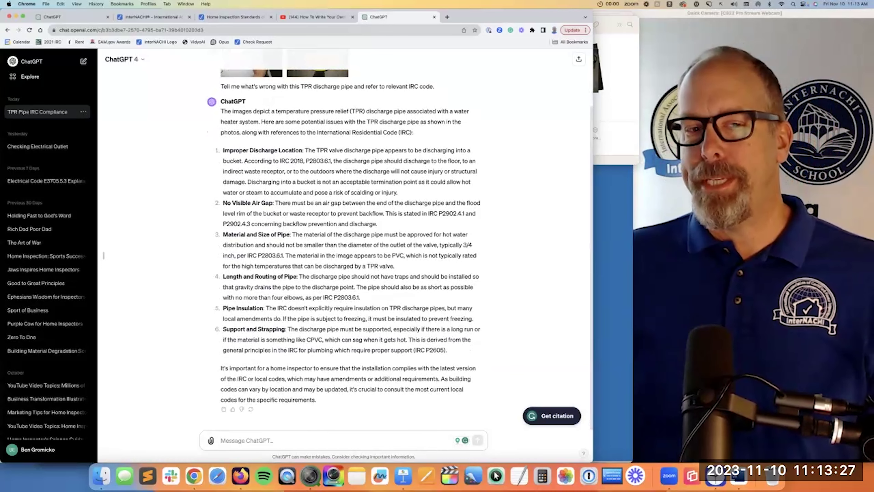
# Switch to the Keynote presentation and go to the slide "Inspect, Describe, and Report in the Standards of Practice".
pyautogui.press('super+Tab')
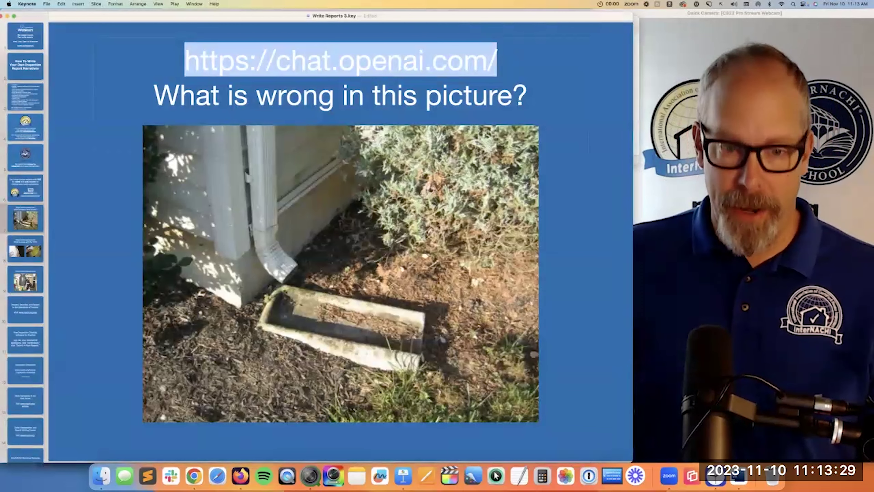
pyautogui.click(26, 69)
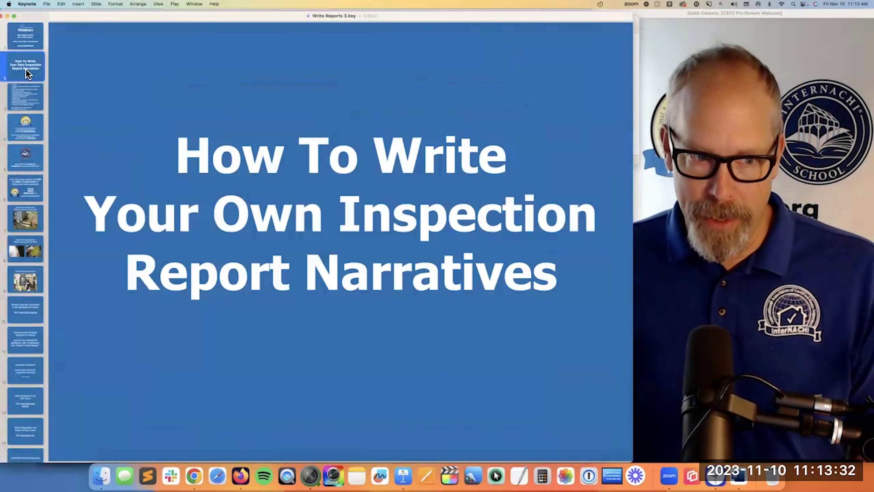
pyautogui.click(37, 244)
pyautogui.press('Down')
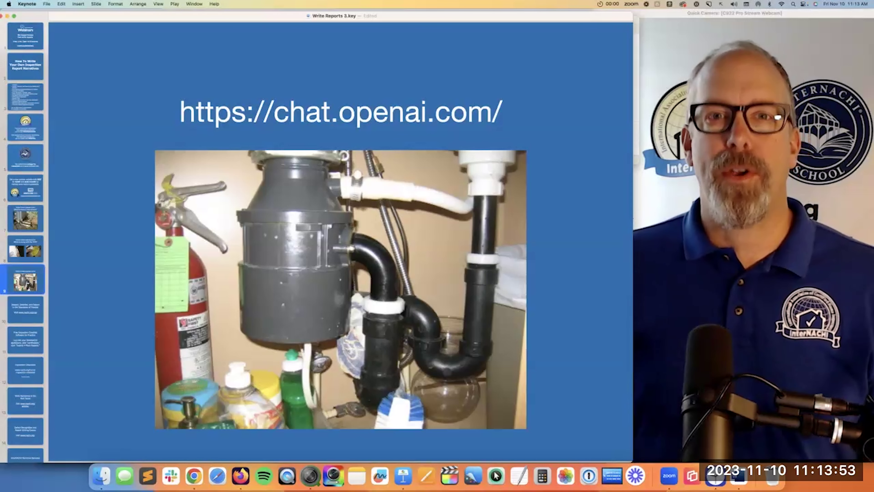
pyautogui.press('Down')
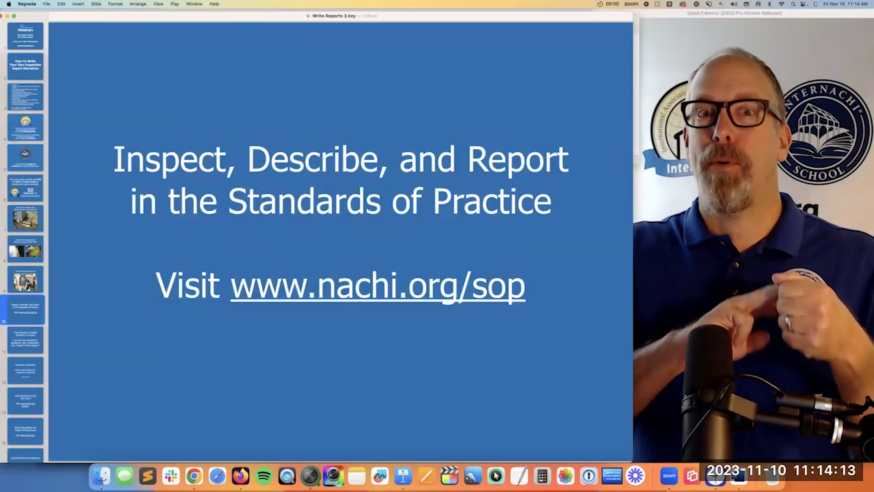
pyautogui.click(378, 285)
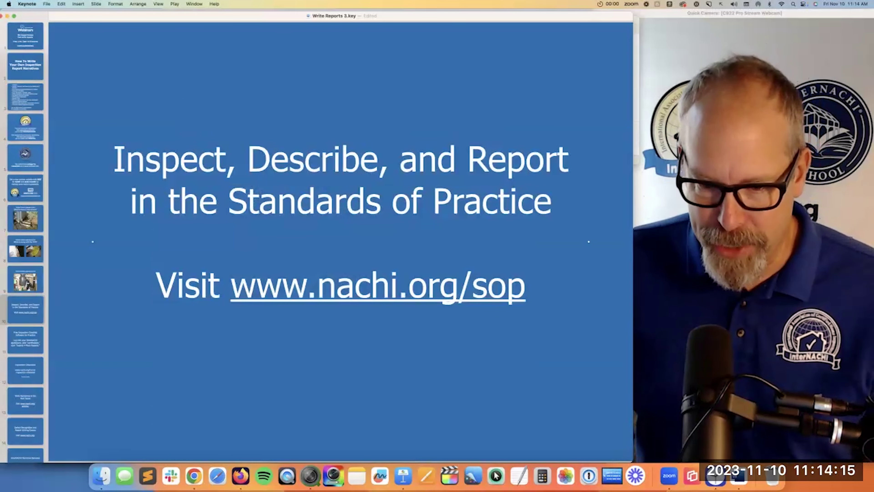
pyautogui.press('Return')
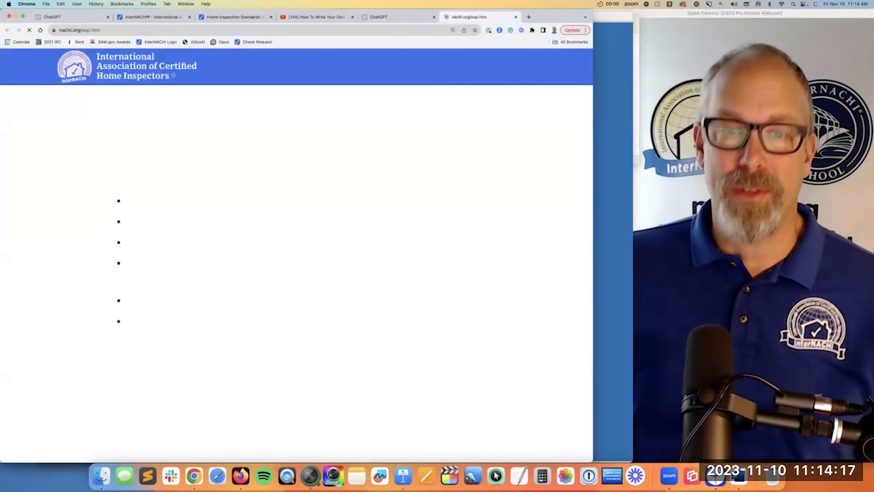
pyautogui.scroll(-10, 296, 254)
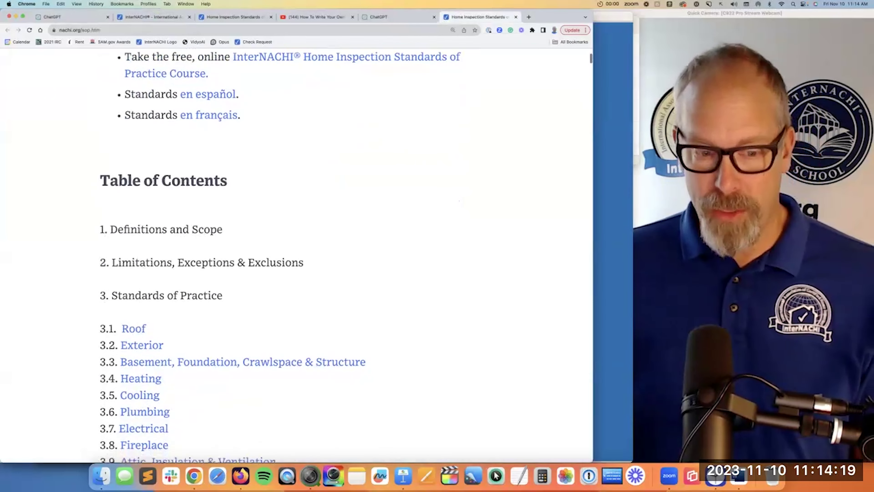
pyautogui.scroll(-11, 296, 255)
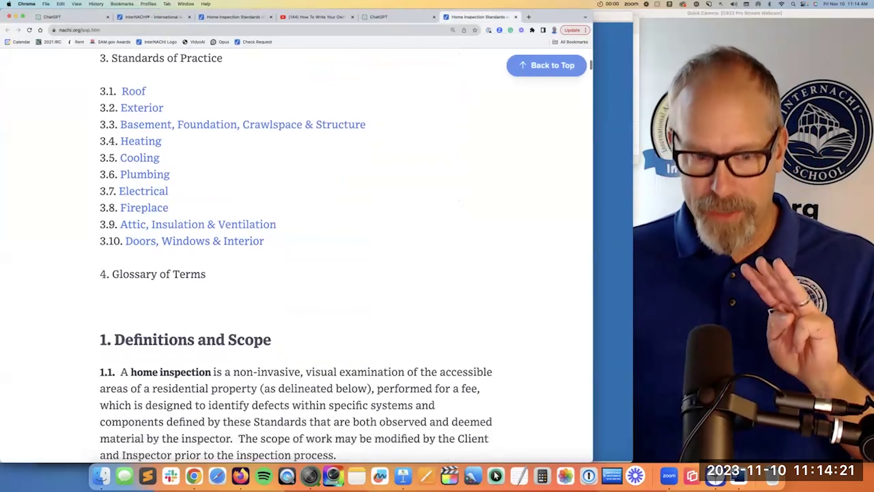
pyautogui.scroll(-8, 295, 255)
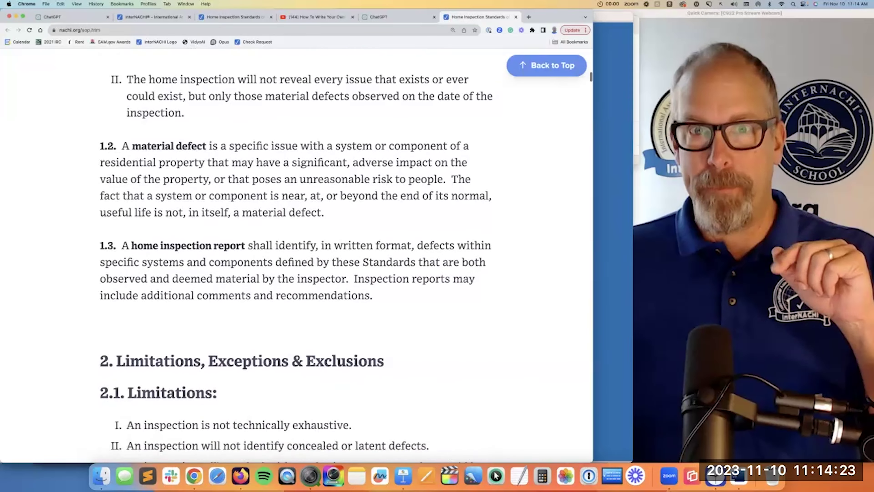
pyautogui.scroll(-15, 296, 255)
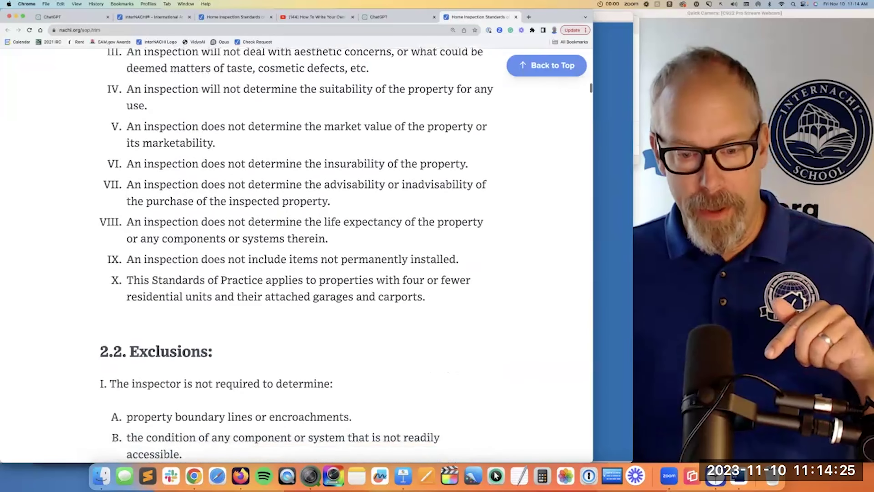
pyautogui.scroll(-20, 296, 255)
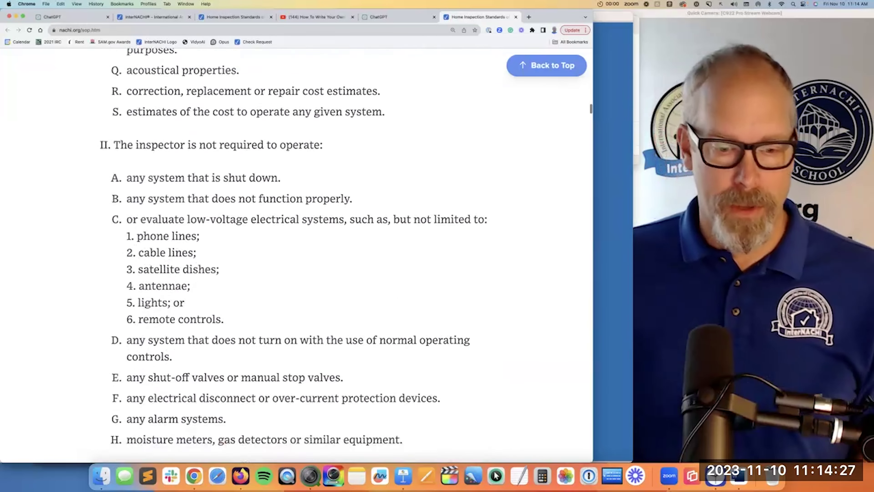
pyautogui.scroll(-20, 296, 255)
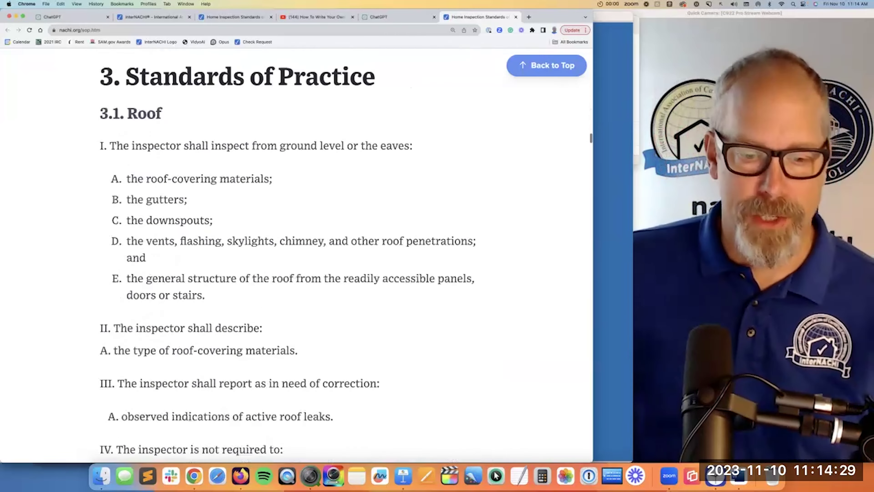
pyautogui.scroll(17, 296, 255)
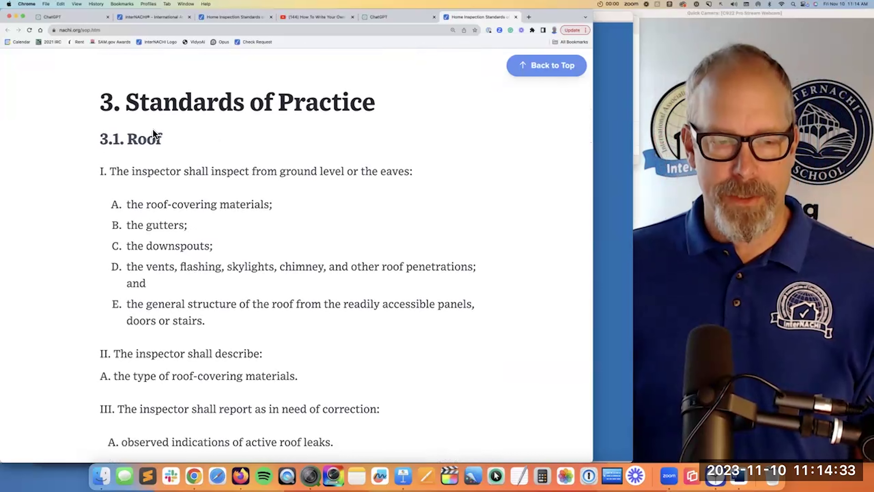
# Highlight the 3.1 Roof heading, the words "The inspector shall inspect", and the listed items A to E.
pyautogui.moveTo(113, 141); pyautogui.dragTo(156, 144)
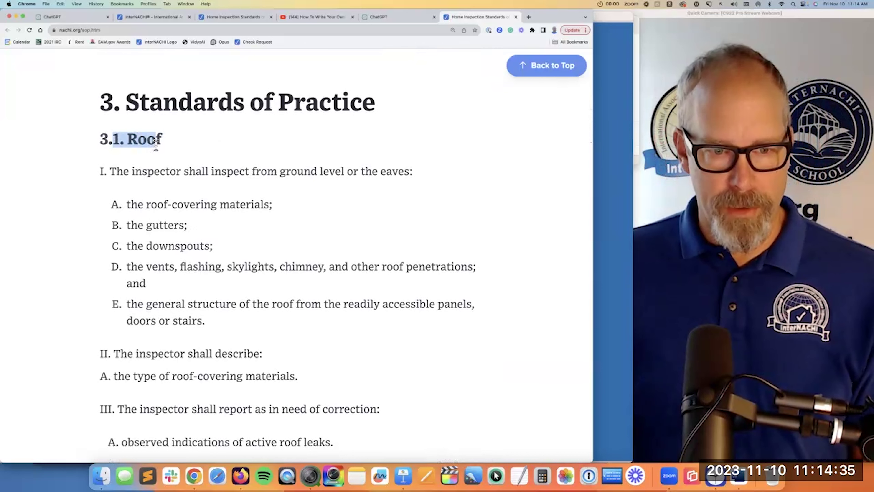
pyautogui.click(141, 171)
pyautogui.moveTo(110, 173); pyautogui.dragTo(247, 170)
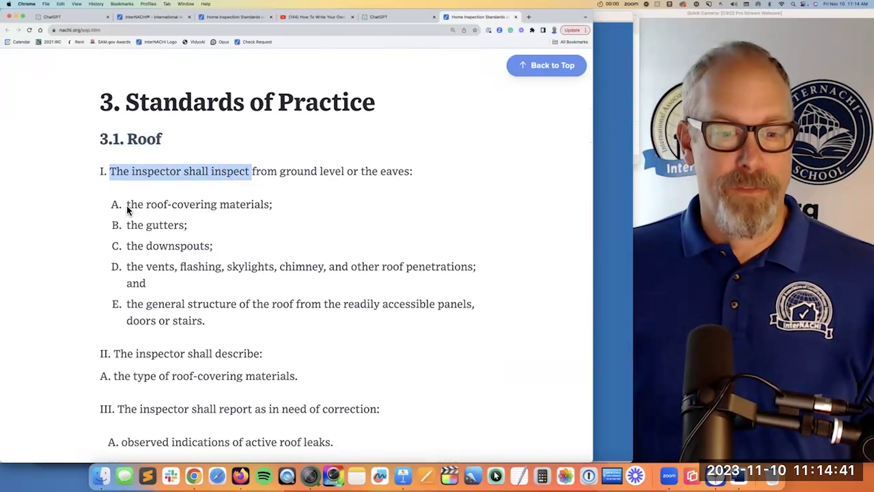
pyautogui.moveTo(127, 205); pyautogui.dragTo(205, 321)
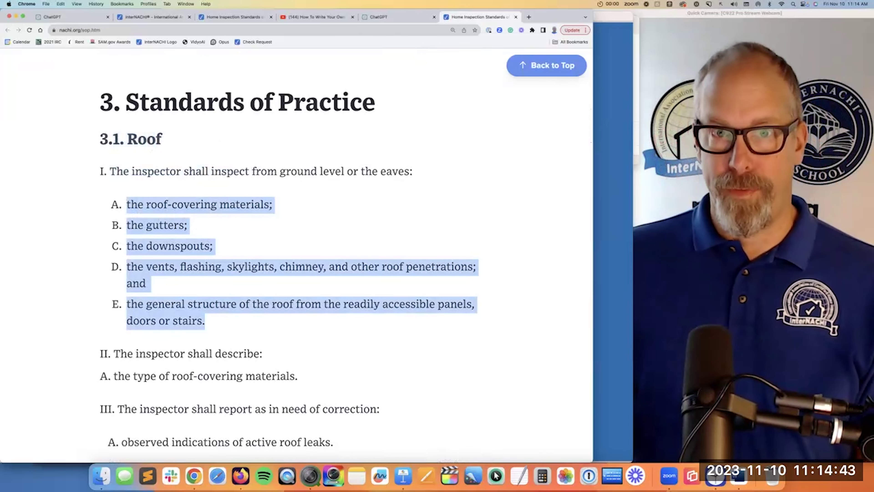
# Highlight the roof section's "shall describe" requirement with its roof-covering item, and the "shall report as in need of correction" line.
pyautogui.scroll(-3, 296, 258)
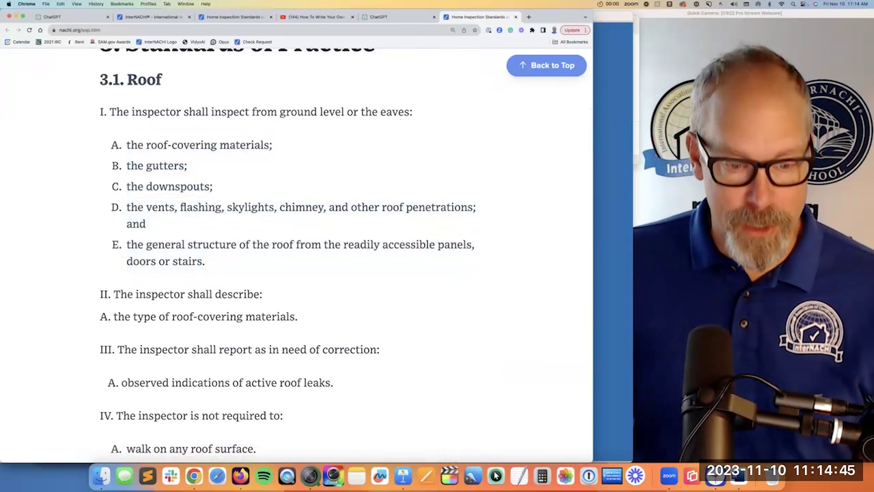
pyautogui.moveTo(120, 294); pyautogui.dragTo(262, 294)
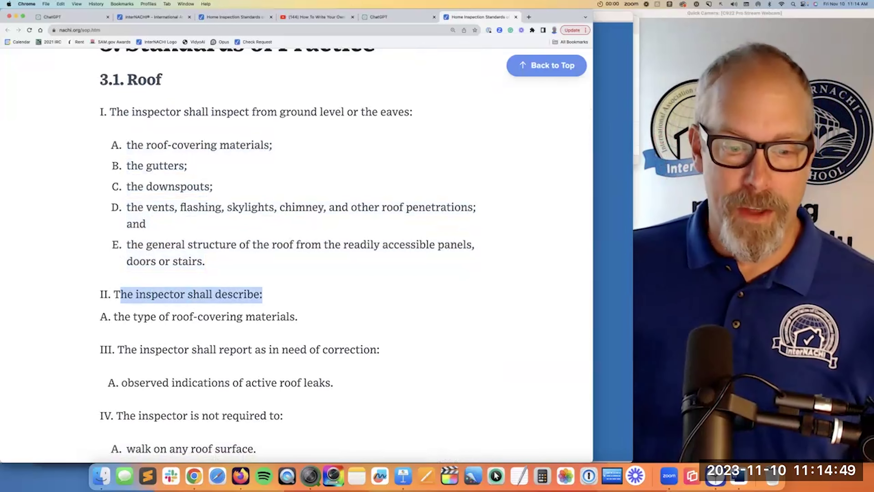
pyautogui.tripleClick(220, 317)
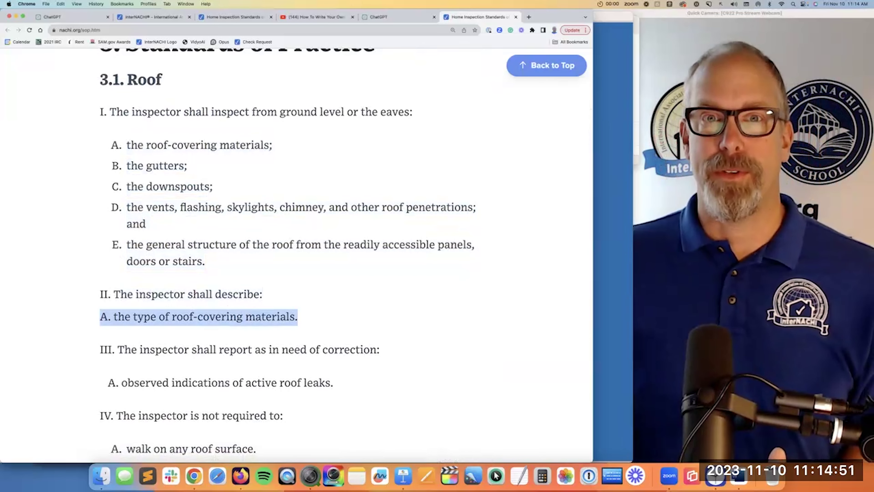
pyautogui.scroll(-1, 344, 255)
pyautogui.tripleClick(239, 335)
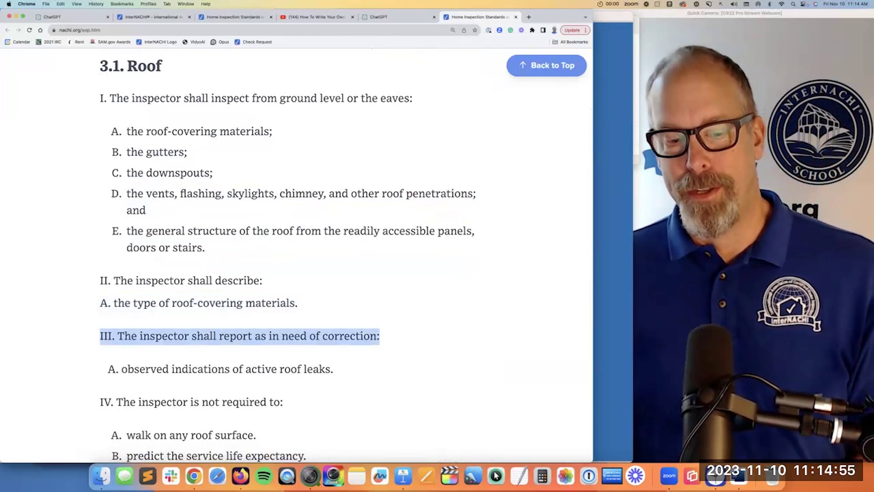
# Highlight the roof section's active roof leaks item and the key words "inspect", "describe" and "report" in its requirement lines.
pyautogui.tripleClick(238, 368)
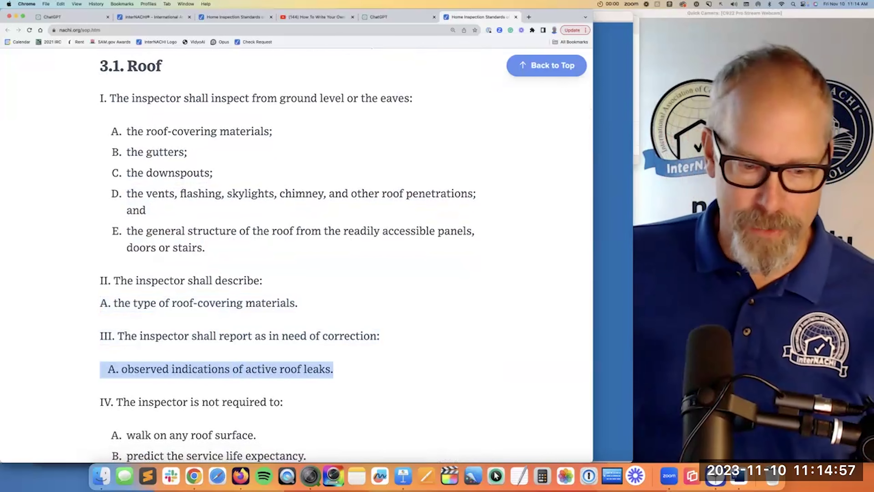
pyautogui.doubleClick(230, 99)
pyautogui.doubleClick(238, 280)
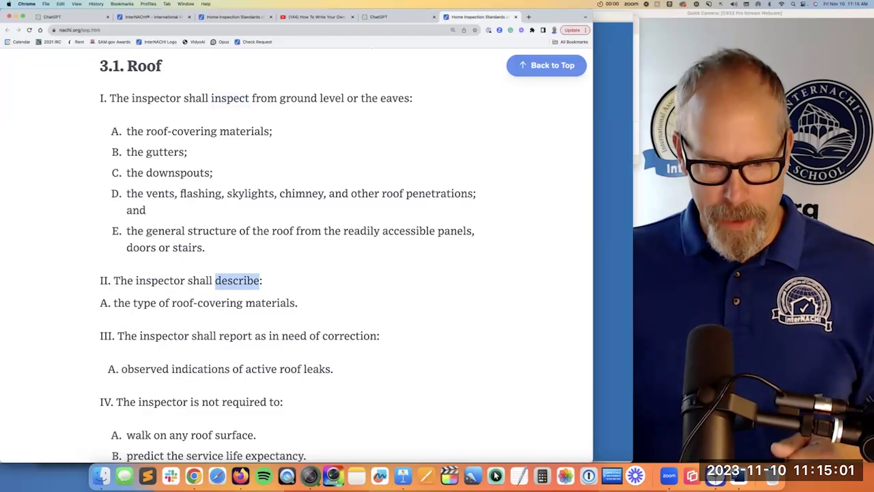
pyautogui.doubleClick(235, 336)
# Go to section 3.2 Exterior and highlight its "The inspector shall inspect" line and the listed items A to J.
pyautogui.scroll(-15, 236, 335)
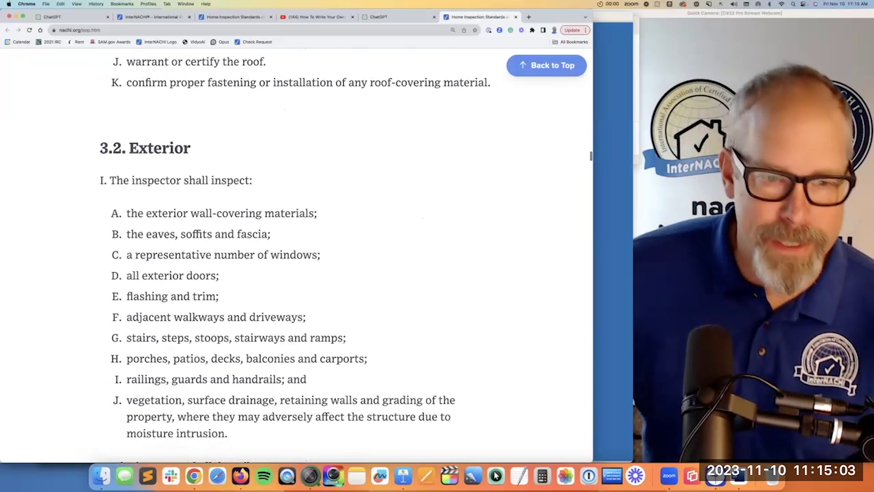
pyautogui.scroll(-2, 126, 121)
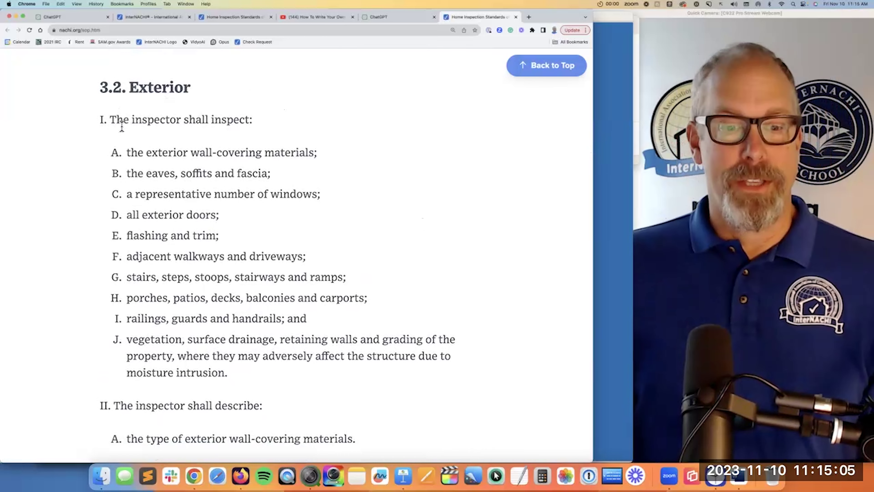
pyautogui.moveTo(121, 126); pyautogui.dragTo(263, 130)
pyautogui.click(262, 124)
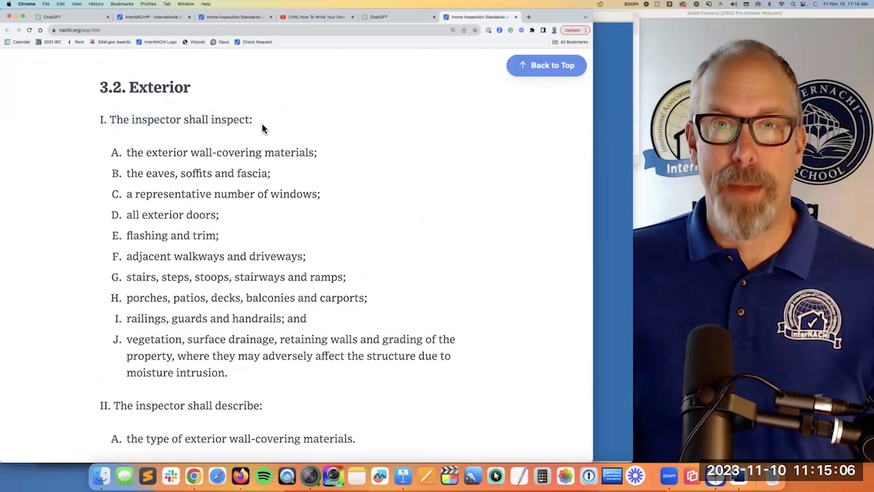
pyautogui.doubleClick(242, 124)
pyautogui.click(129, 154)
pyautogui.moveTo(128, 154); pyautogui.dragTo(234, 375)
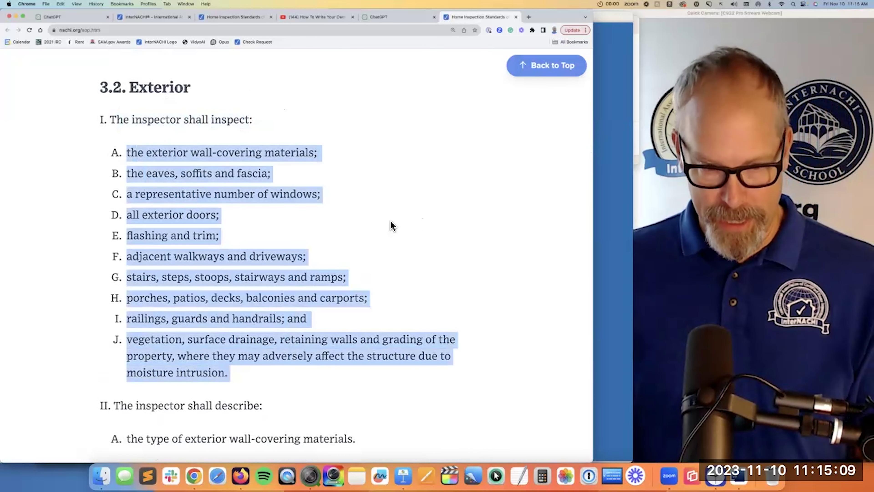
# Highlight the exterior section's "shall describe" and "report as in need of correction" requirements with their items, and its full inspection list again.
pyautogui.scroll(-5, 393, 226)
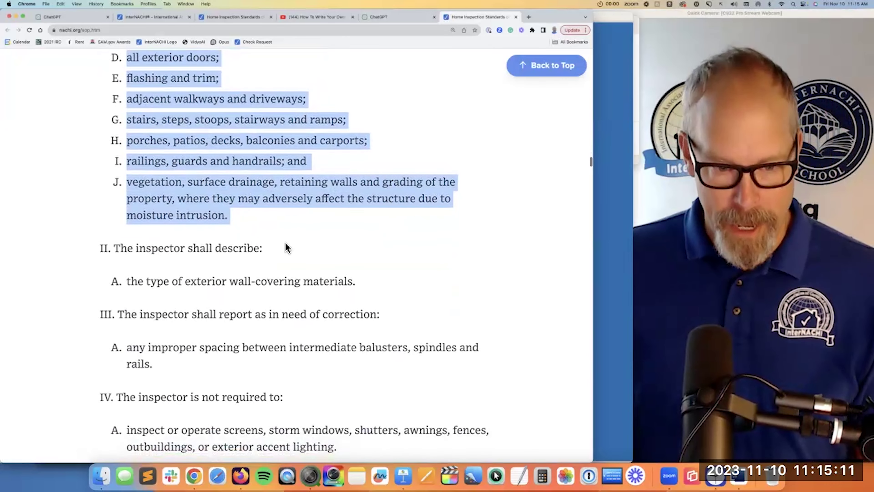
pyautogui.tripleClick(228, 241)
pyautogui.tripleClick(240, 274)
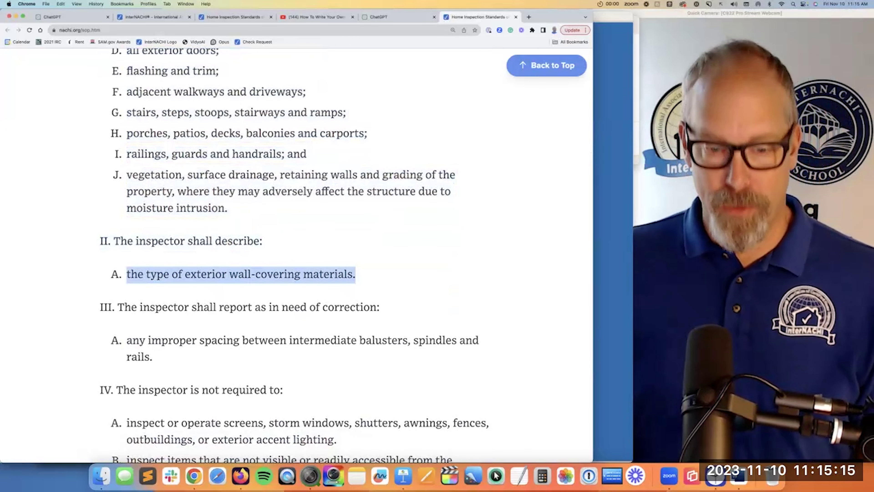
pyautogui.tripleClick(235, 307)
pyautogui.tripleClick(173, 341)
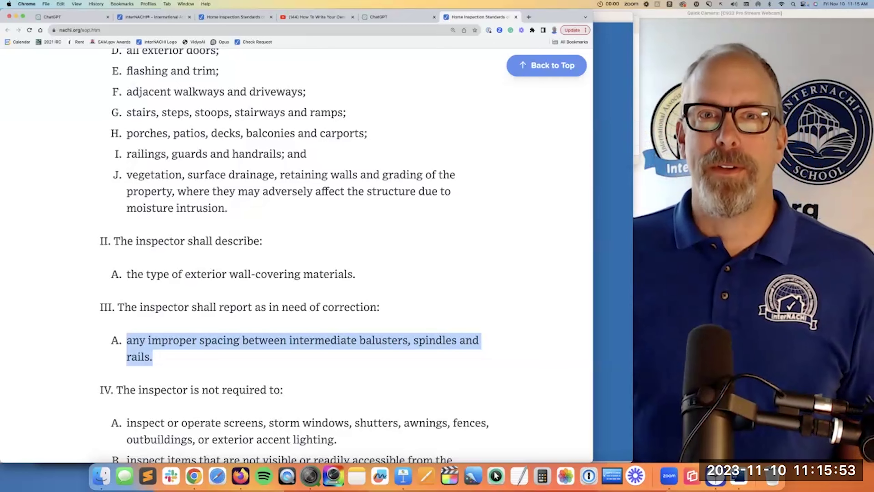
pyautogui.scroll(5, 115, 135)
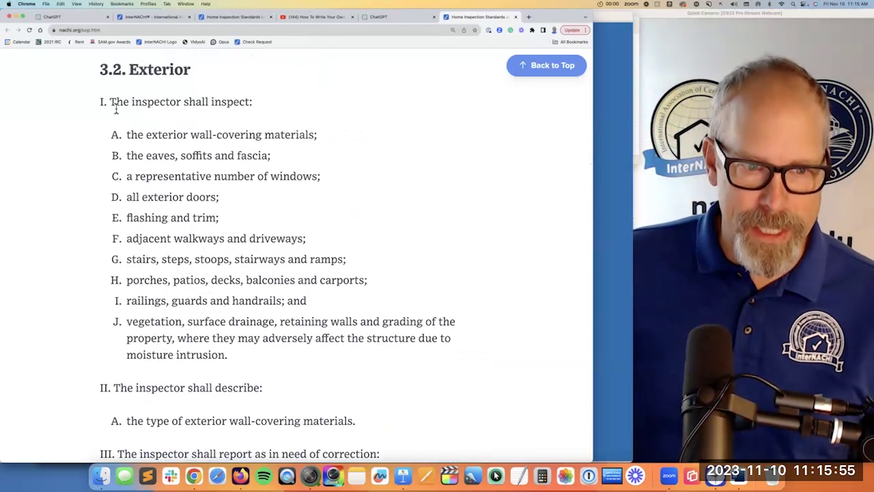
pyautogui.moveTo(110, 103); pyautogui.dragTo(229, 357)
# Open the Electrical section from the table of contents and highlight its inspection items A to L.
pyautogui.scroll(20, 354, 223)
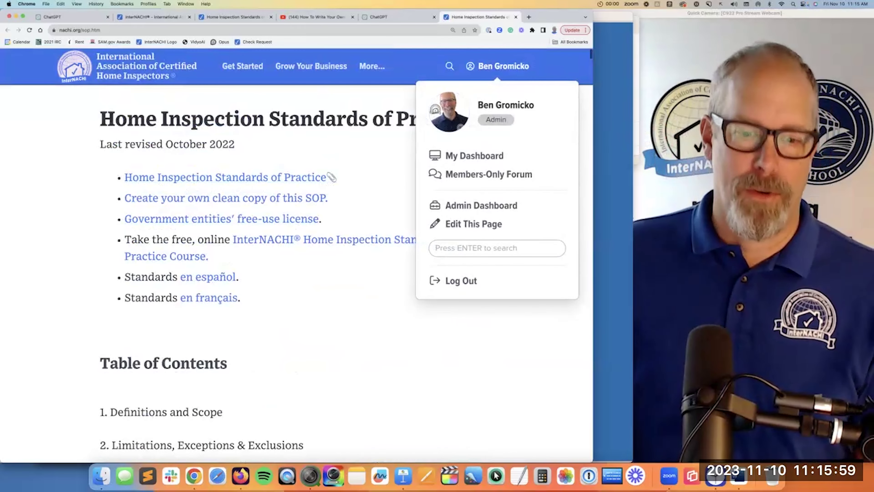
pyautogui.scroll(-13, 165, 214)
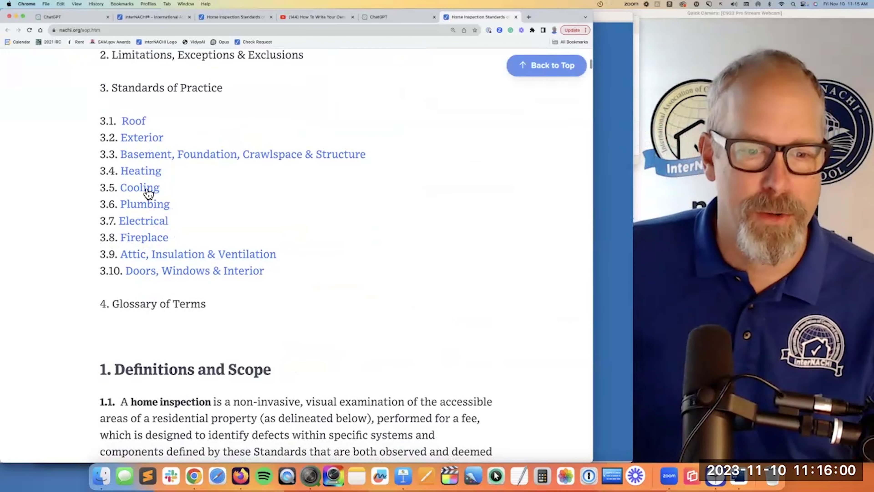
pyautogui.click(156, 221)
pyautogui.scroll(-1, 358, 192)
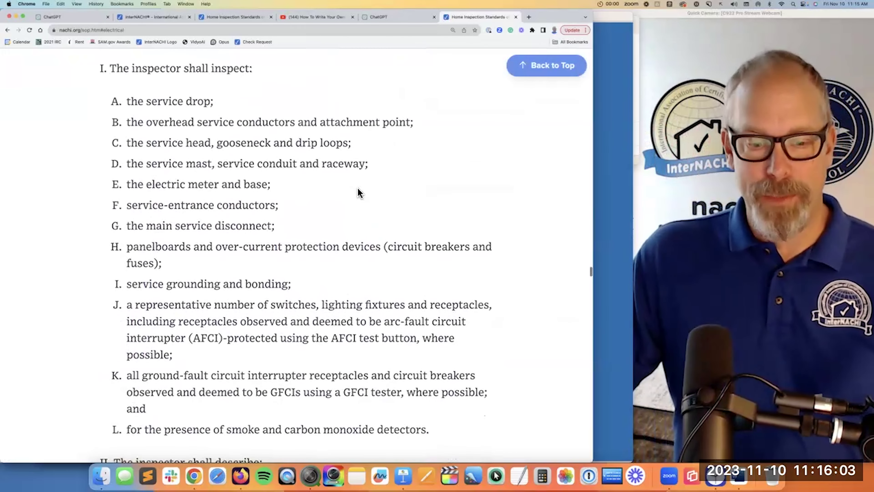
pyautogui.moveTo(129, 108); pyautogui.dragTo(429, 354)
pyautogui.scroll(3, 298, 255)
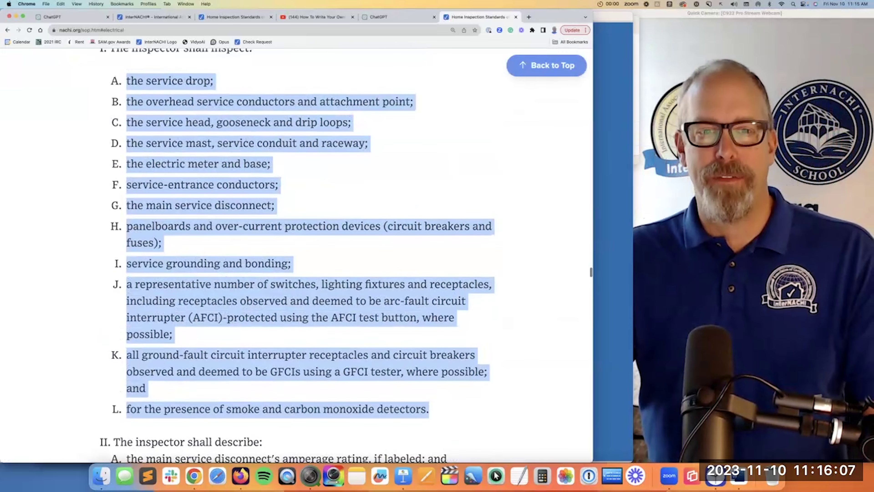
# Highlight the electrical section's "The inspector shall describe" line and its item "the type of wiring observed".
pyautogui.scroll(-1, 298, 255)
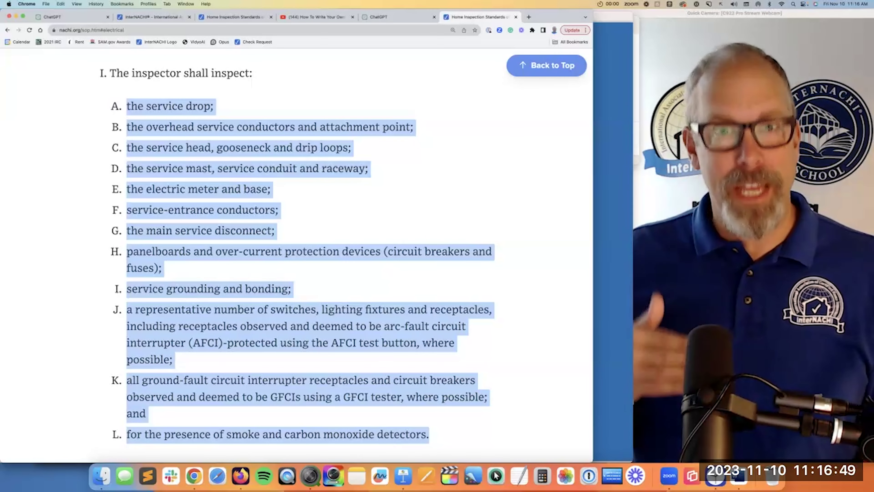
pyautogui.scroll(-5, 296, 255)
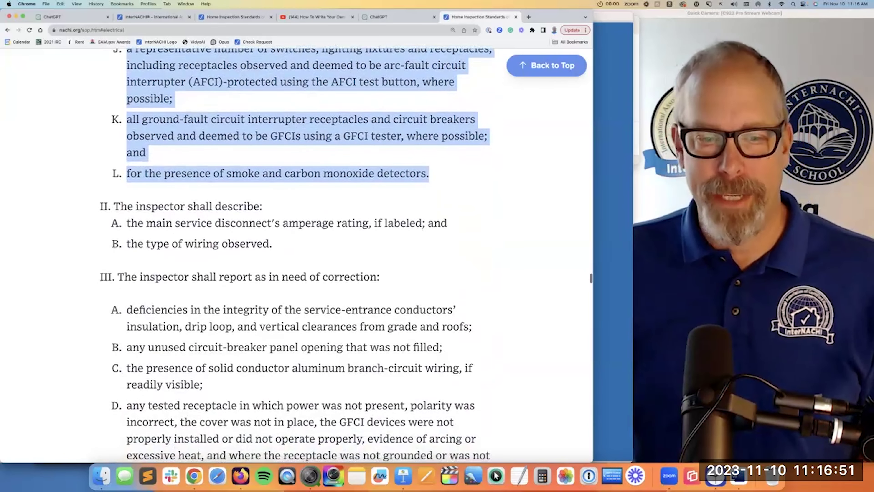
pyautogui.tripleClick(165, 210)
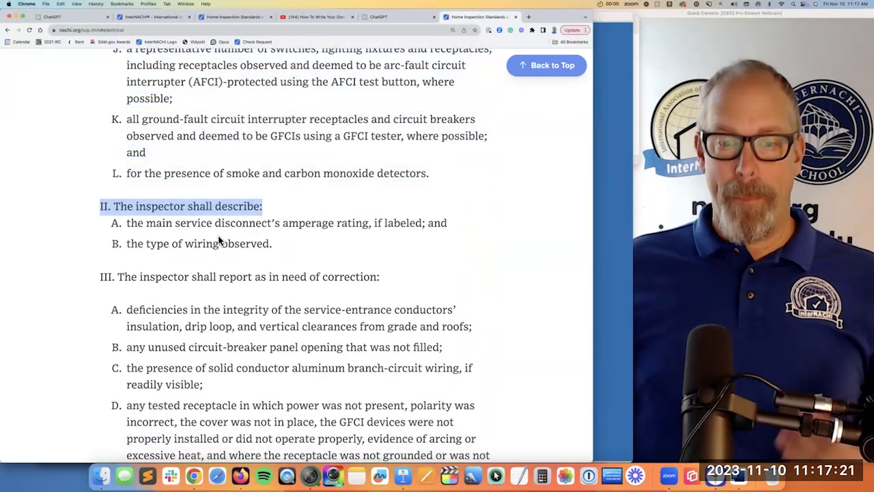
pyautogui.click(134, 252)
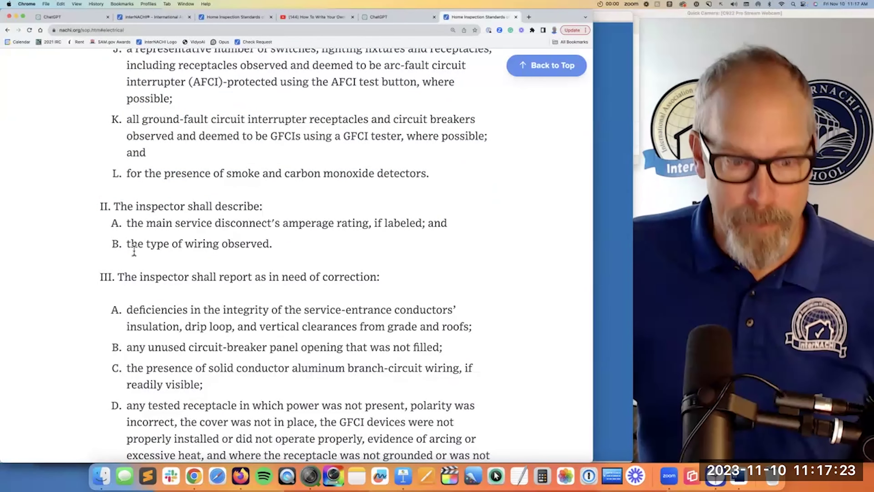
pyautogui.moveTo(131, 251); pyautogui.dragTo(306, 247)
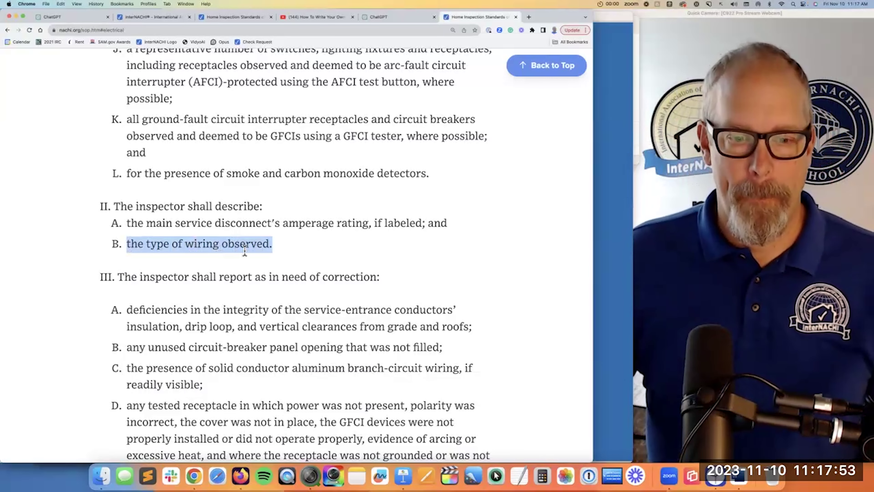
# Highlight the electrical section's "The inspector shall report as in need of correction" line and its items A to E.
pyautogui.scroll(-2, 244, 251)
pyautogui.tripleClick(223, 237)
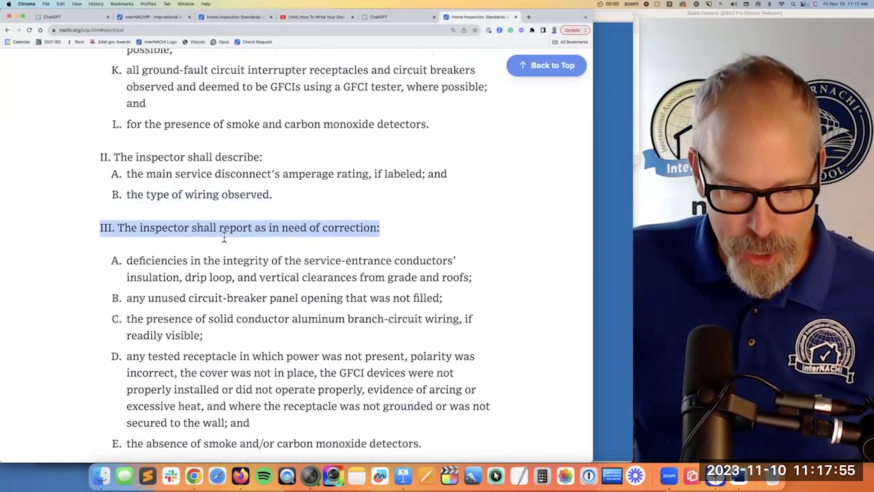
pyautogui.scroll(-3, 224, 237)
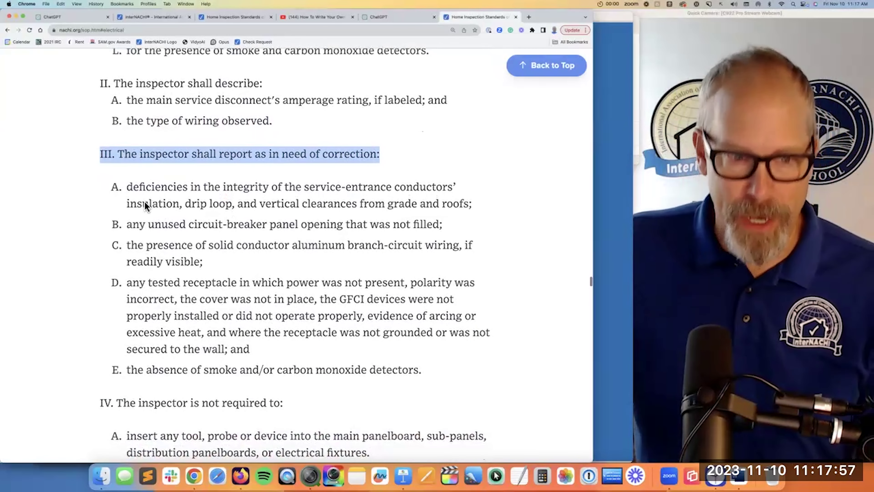
pyautogui.moveTo(127, 188); pyautogui.dragTo(421, 370)
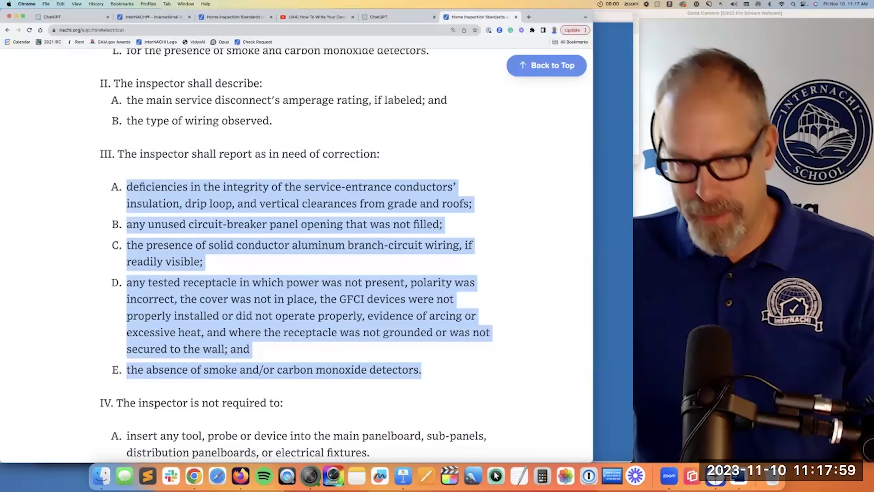
pyautogui.click(421, 371)
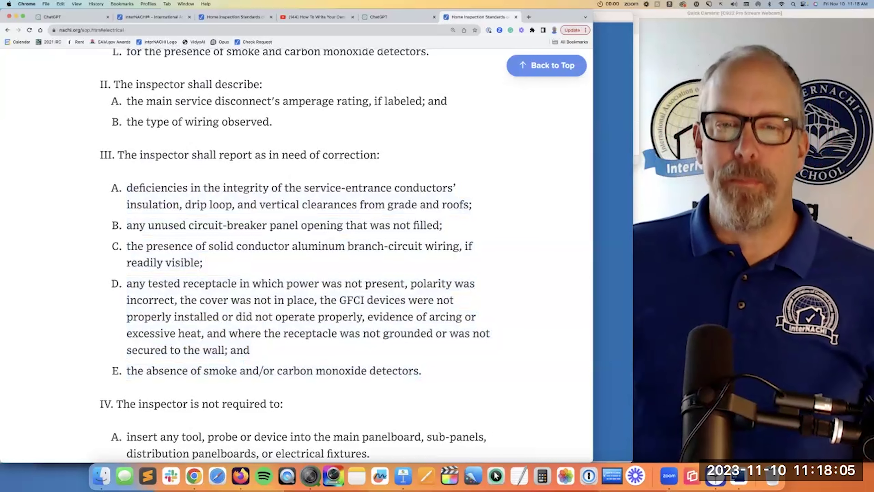
# Close the ChatGPT page about the TPR discharge pipe and the Standards of Practice page, and switch back to the Keynote presentation.
pyautogui.click(428, 20)
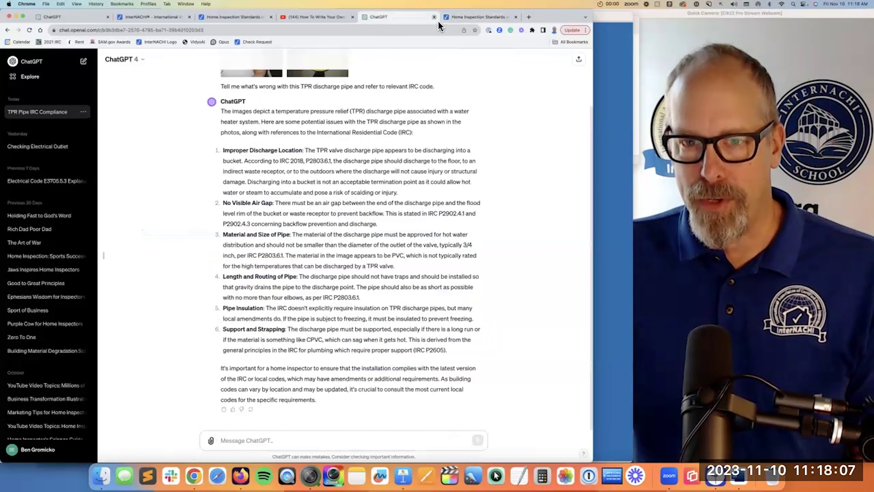
pyautogui.click(433, 17)
pyautogui.click(338, 19)
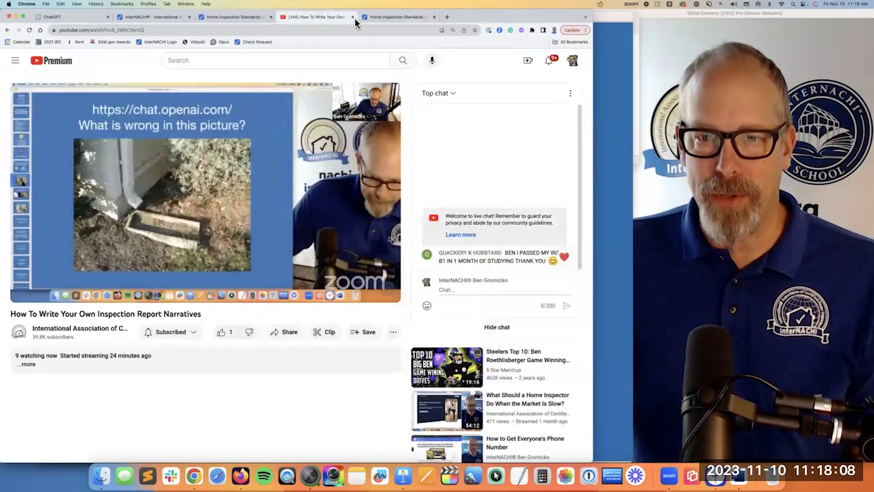
pyautogui.click(396, 18)
pyautogui.click(434, 16)
pyautogui.press('super+Tab')
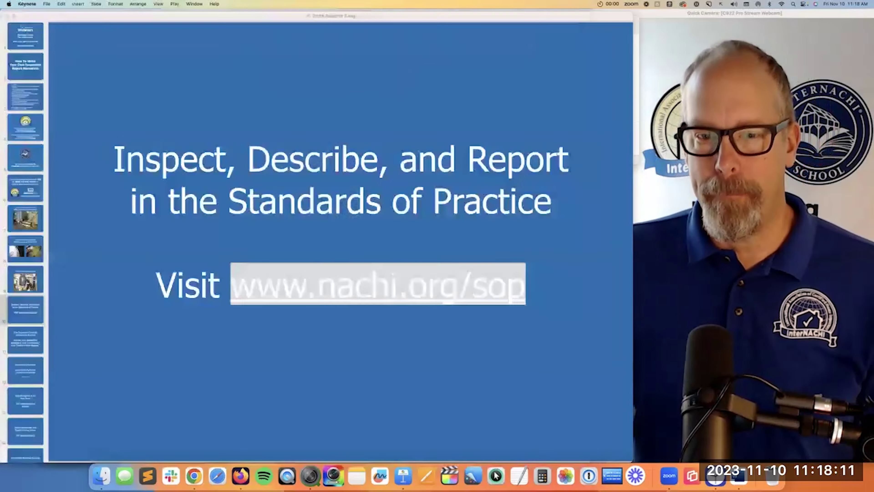
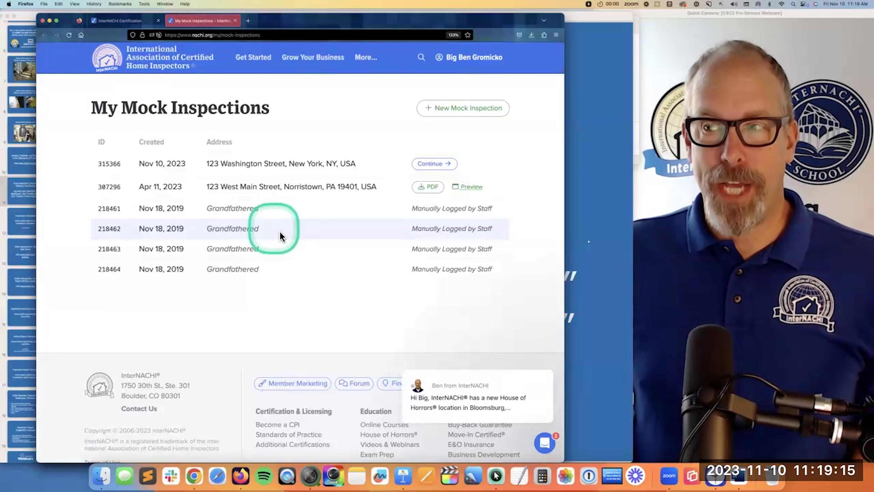
pyautogui.click(282, 236)
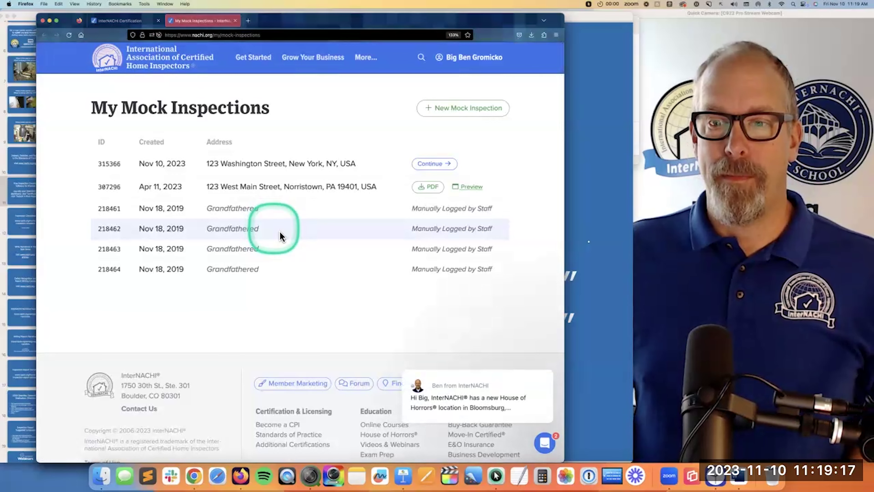
pyautogui.click(282, 236)
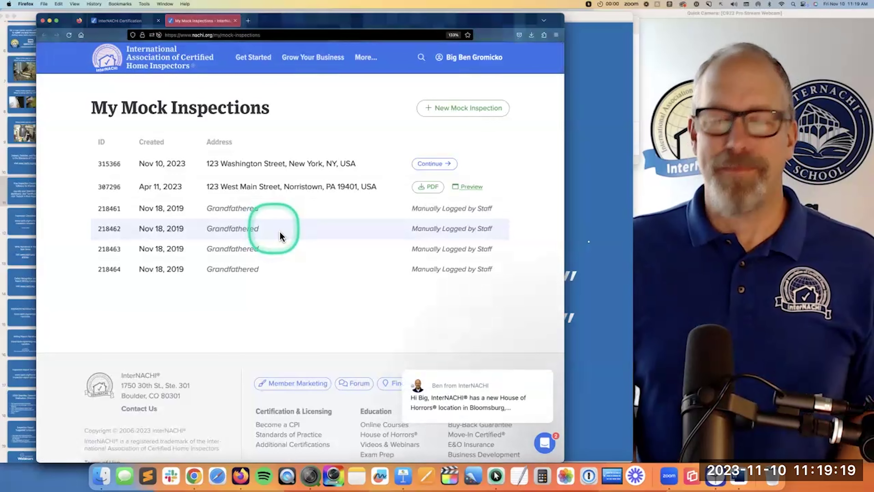
pyautogui.click(282, 237)
# Continue the mock inspection created Nov 10, 2023 to its Roof section and highlight the sentence on items required by the InterNACHI SOP.
pyautogui.click(313, 168)
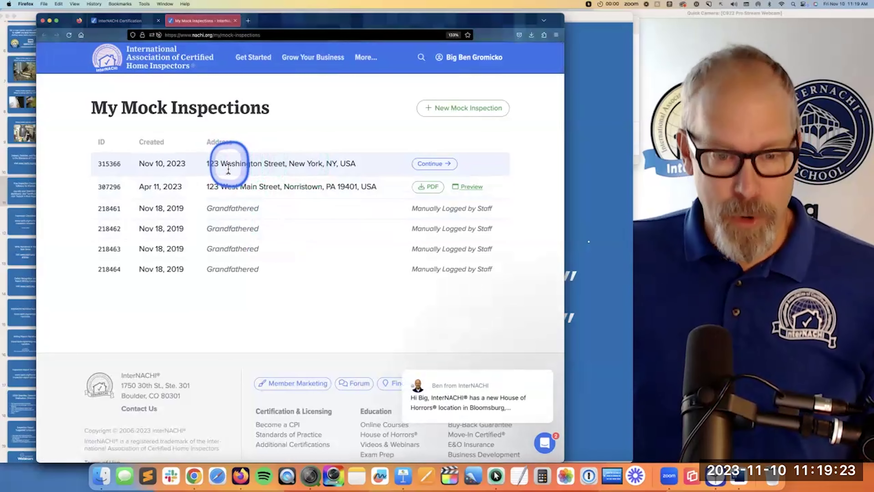
pyautogui.moveTo(208, 169); pyautogui.dragTo(287, 169)
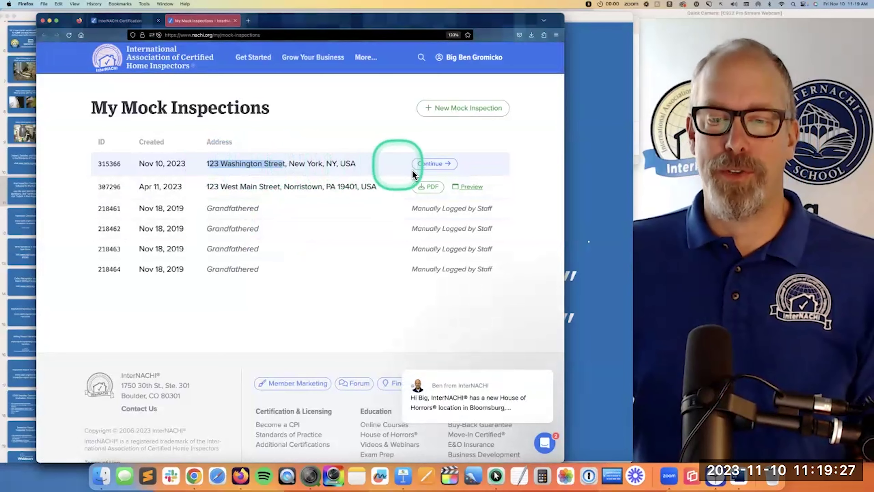
pyautogui.click(426, 173)
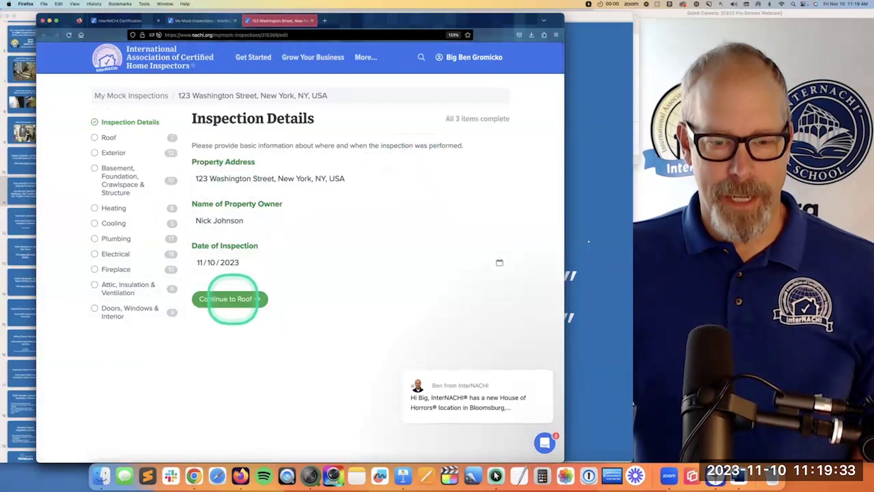
pyautogui.click(230, 298)
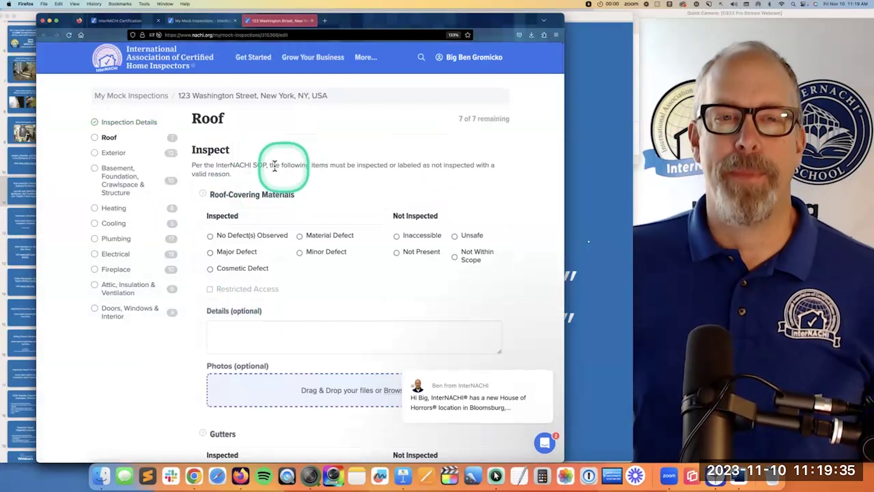
pyautogui.tripleClick(262, 166)
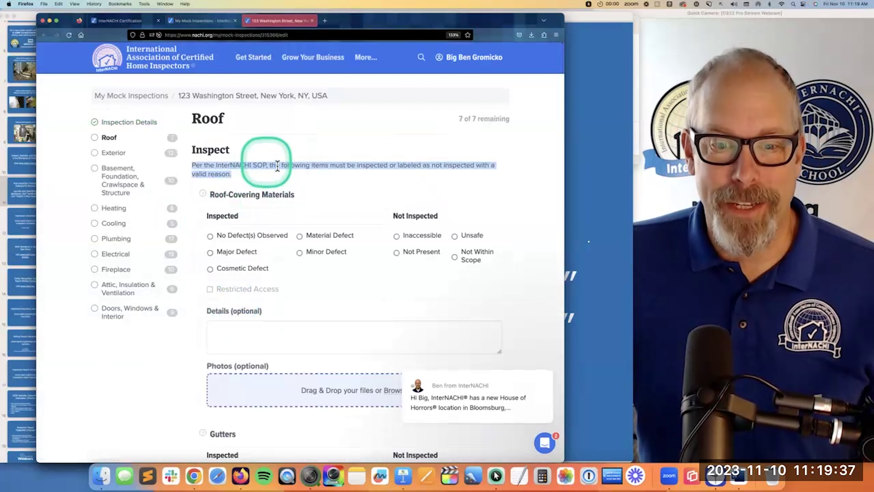
pyautogui.click(303, 166)
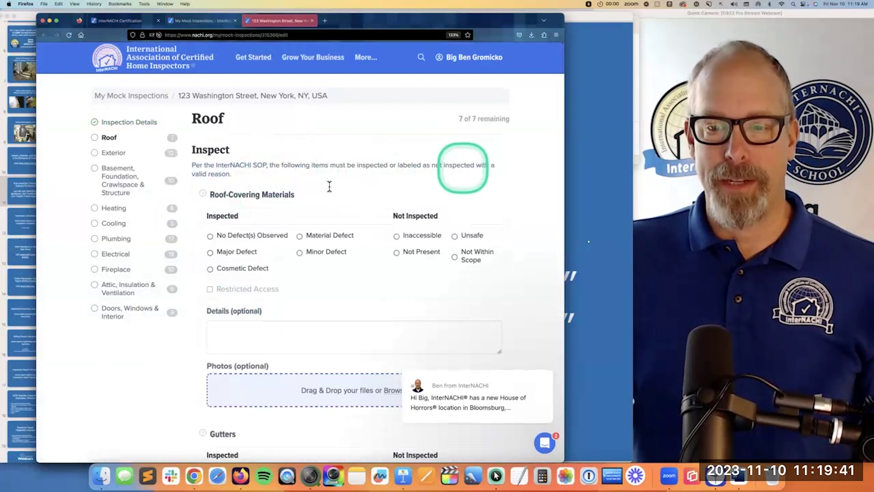
# Mark the Roof-Covering Materials item as inspected with No Defect(s) Observed.
pyautogui.scroll(-1, 241, 186)
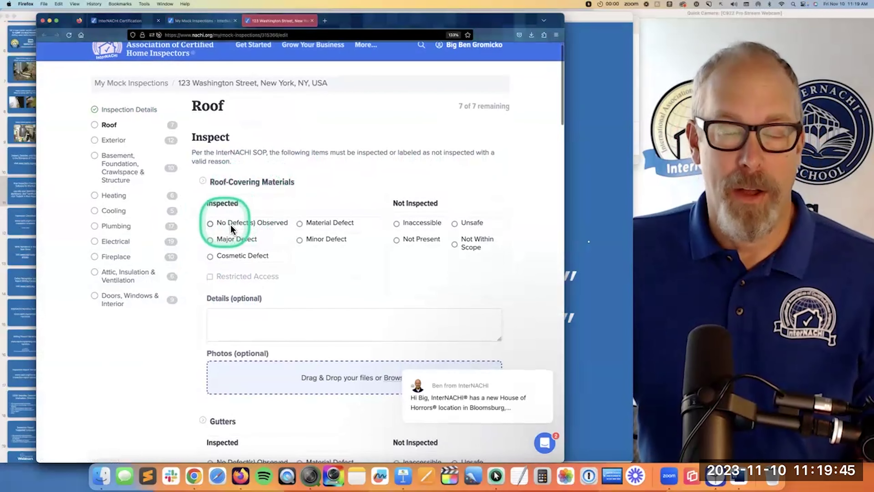
pyautogui.click(211, 228)
pyautogui.scroll(-3, 284, 220)
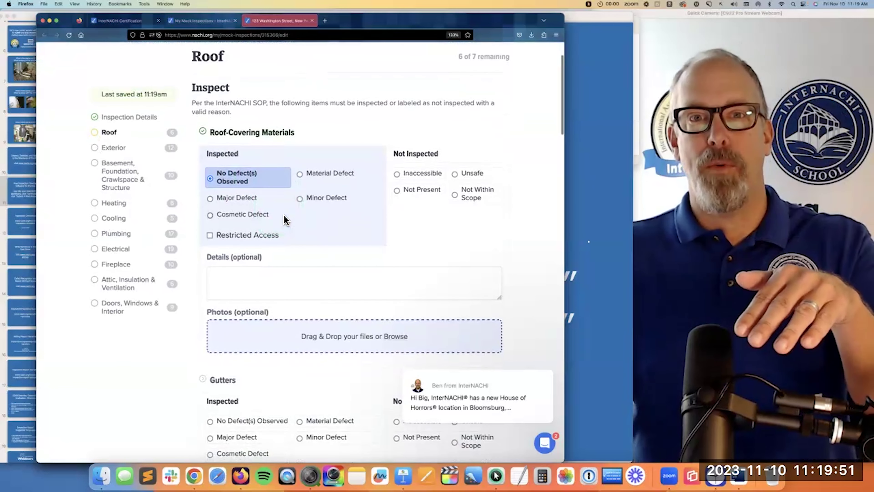
pyautogui.click(239, 159)
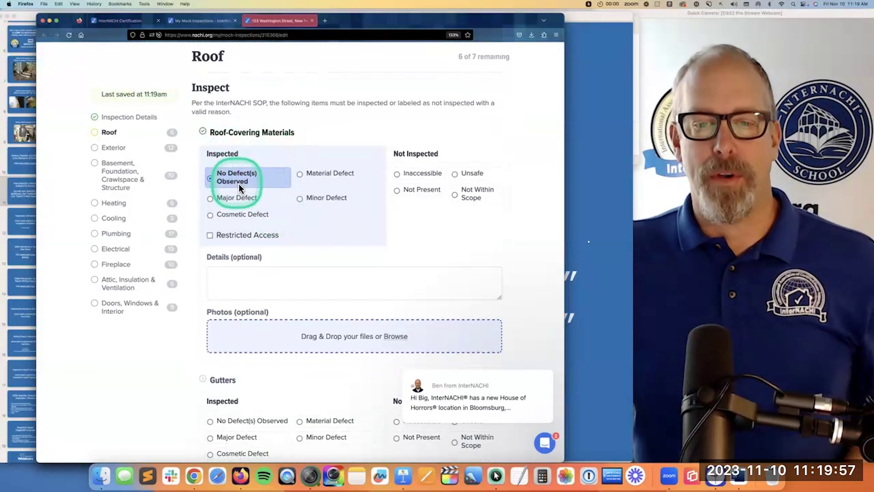
pyautogui.scroll(-2, 255, 224)
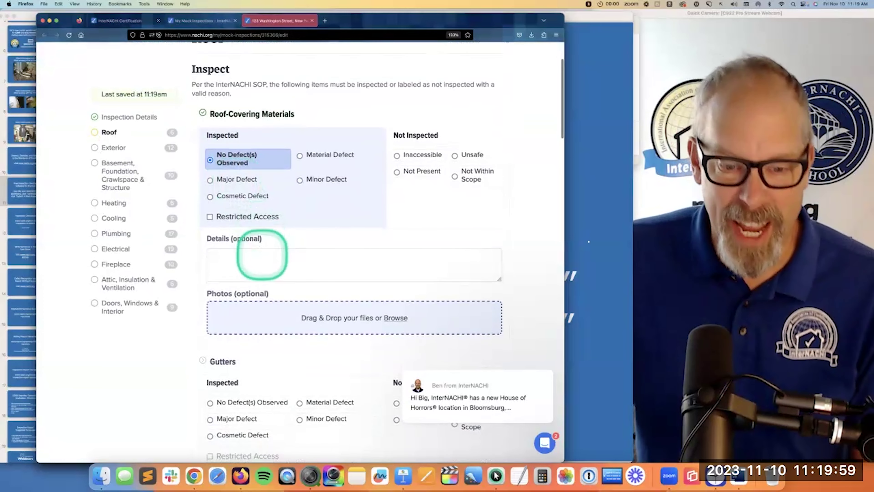
# Mark the Gutters item as a Minor Defect and enter the details "There's a football in the gutter.".
pyautogui.scroll(-5, 261, 254)
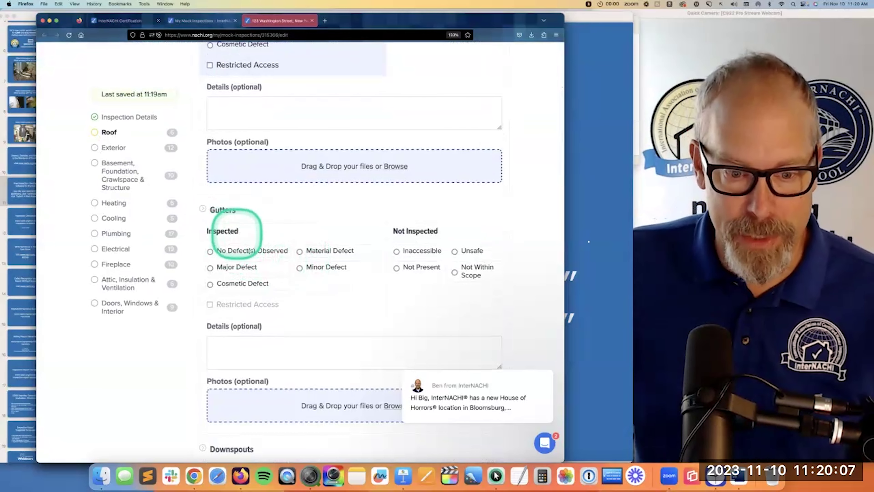
pyautogui.click(299, 268)
pyautogui.click(287, 349)
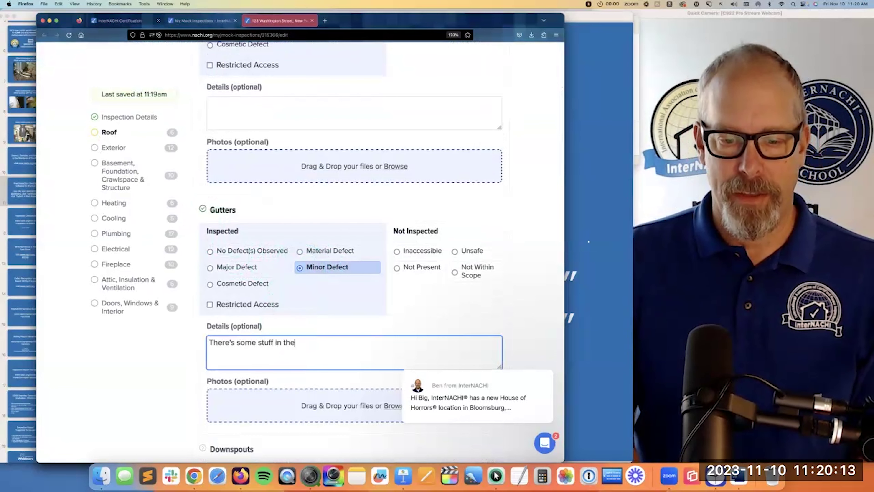
pyautogui.press('BackSpace')
pyautogui.press('BackSpace')
pyautogui.press('BackSpace')
pyautogui.press('BackSpace')
pyautogui.press('BackSpace')
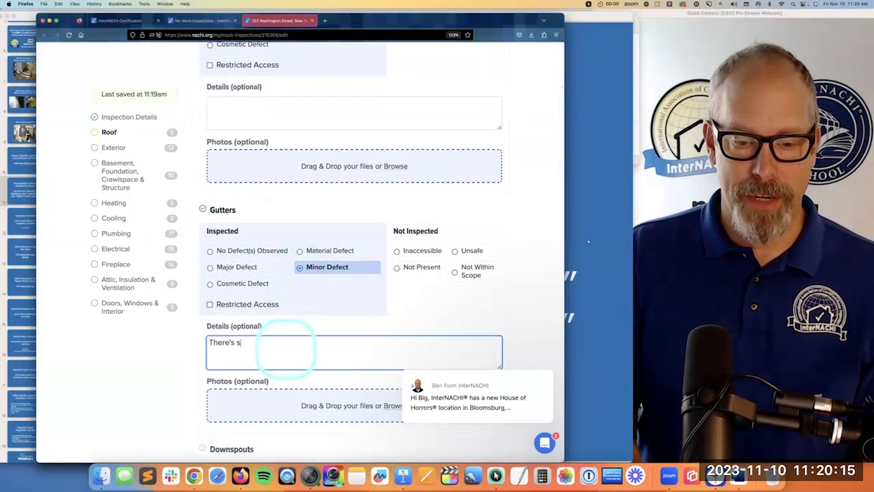
pyautogui.press('BackSpace')
pyautogui.write('a footbal')
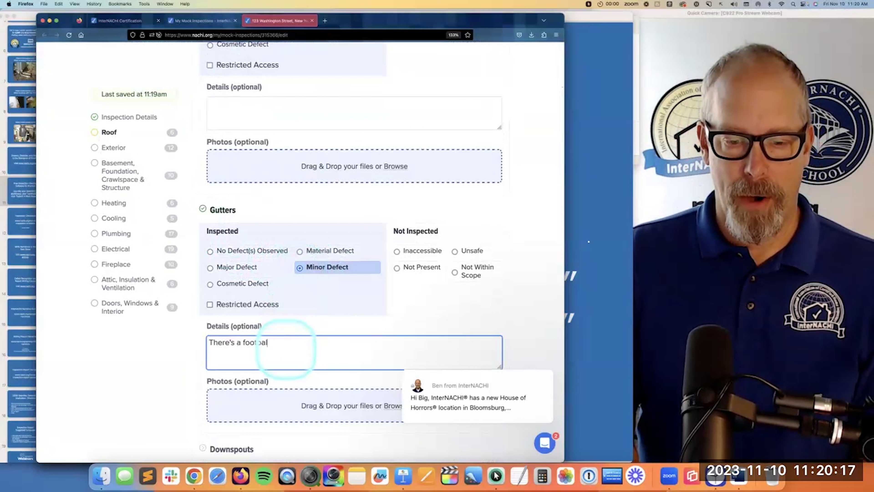
pyautogui.write('l in the gutter')
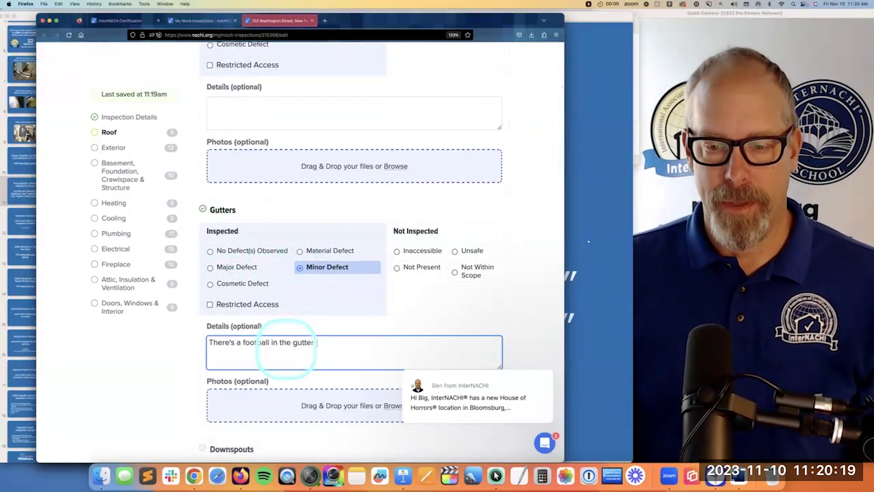
pyautogui.write('.')
# Upload the photo 1 Chat.JPG from the Write Reports folder to the Gutters item.
pyautogui.scroll(-6, 357, 289)
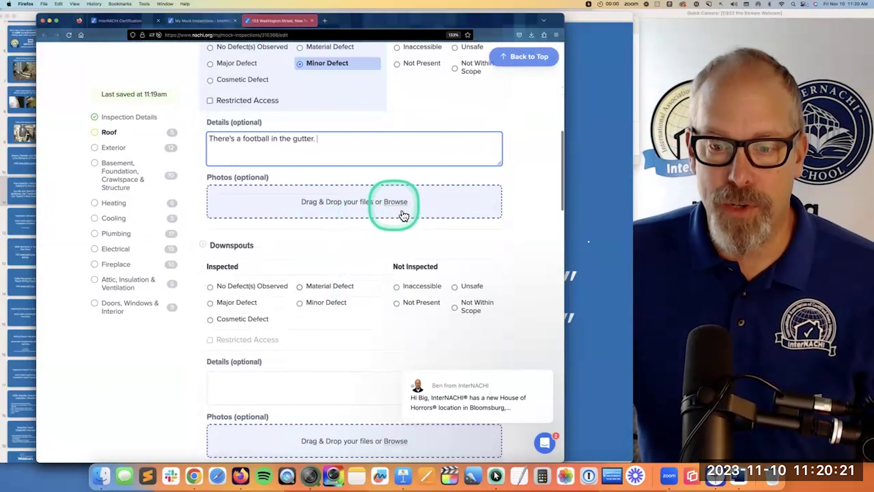
pyautogui.click(404, 215)
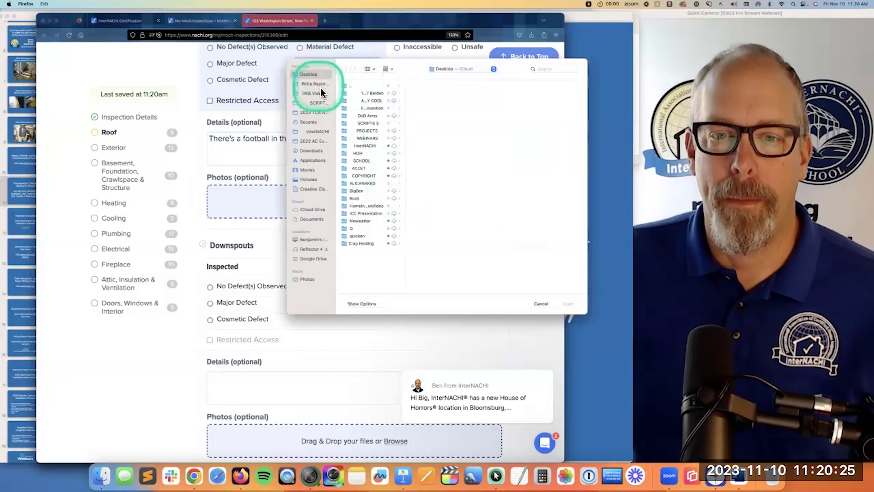
pyautogui.click(360, 86)
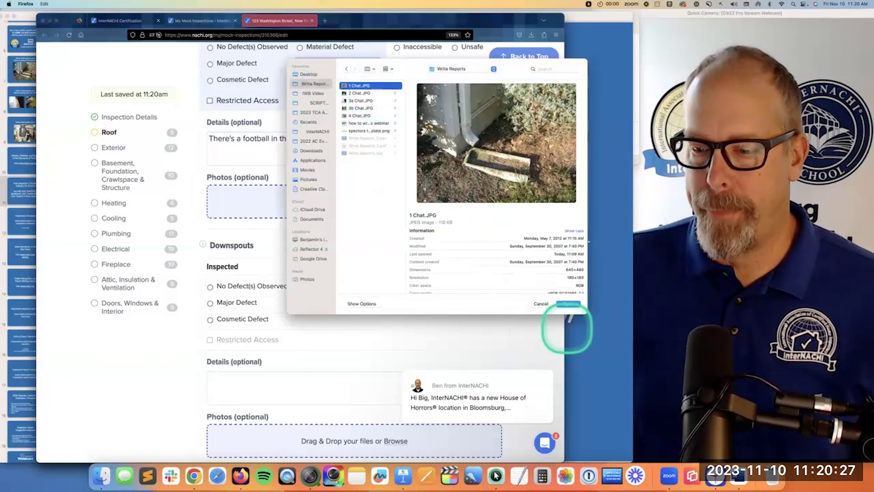
pyautogui.click(568, 304)
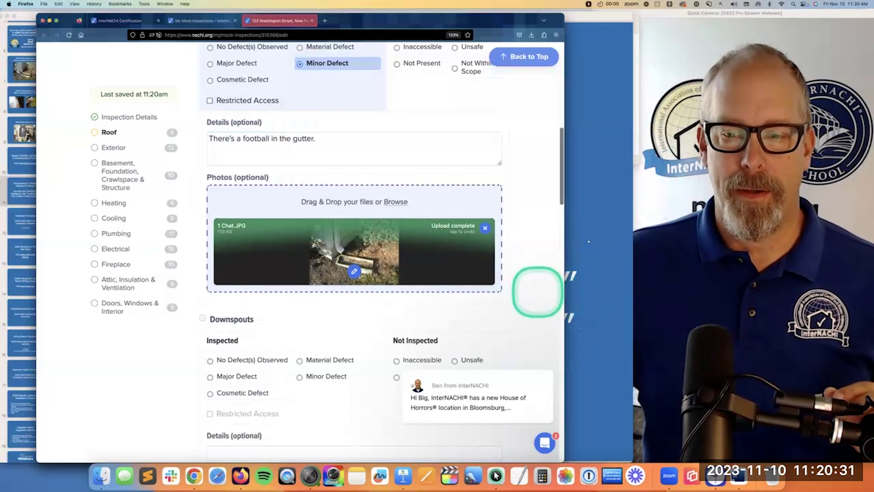
# Highlight the Roof section's Describe heading and roof-covering type item, and record the type as Asphalt Shingle.
pyautogui.scroll(-3, 538, 291)
pyautogui.scroll(-20, 538, 292)
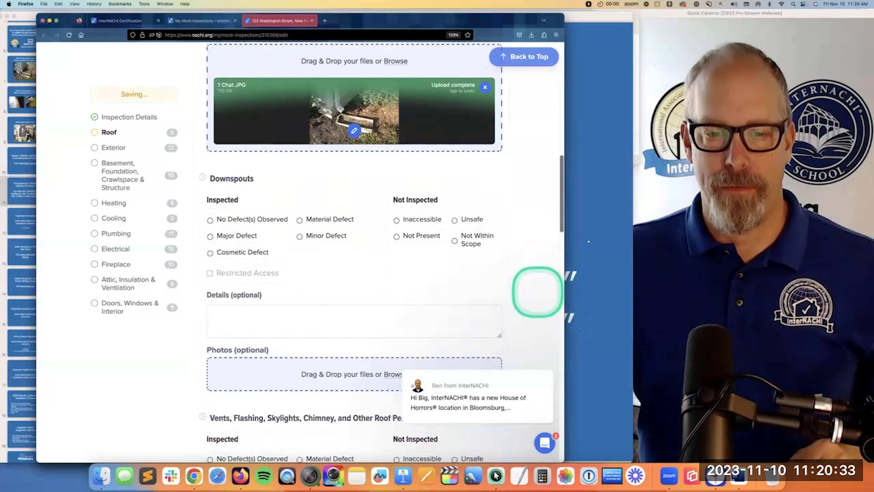
pyautogui.scroll(-15, 292, 226)
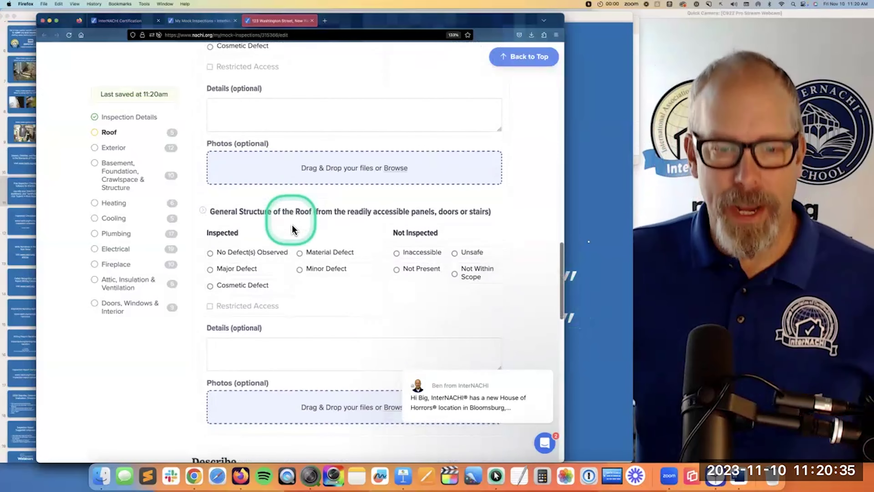
pyautogui.moveTo(206, 156); pyautogui.dragTo(246, 165)
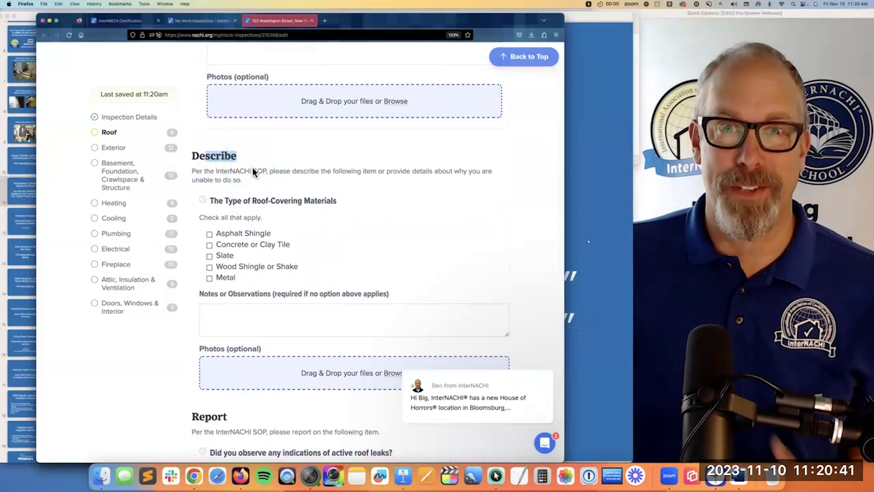
pyautogui.scroll(-2, 253, 167)
pyautogui.click(250, 167)
pyautogui.scroll(-1, 250, 167)
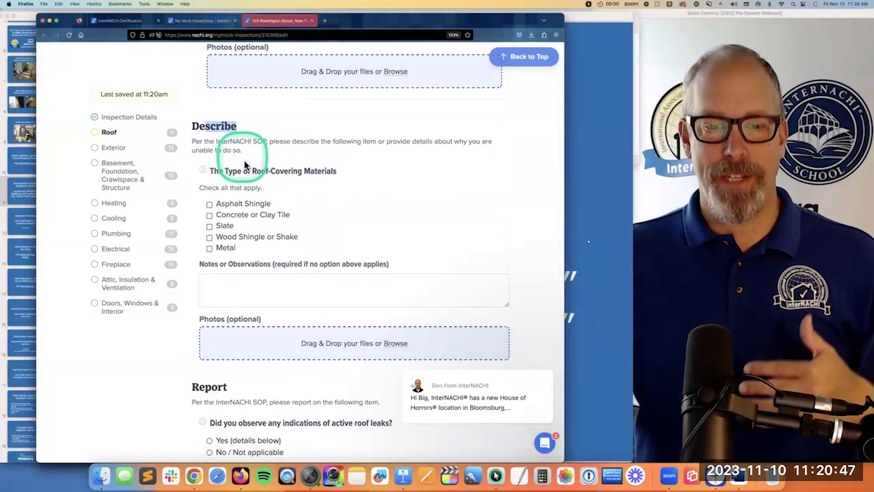
pyautogui.moveTo(228, 179); pyautogui.dragTo(345, 180)
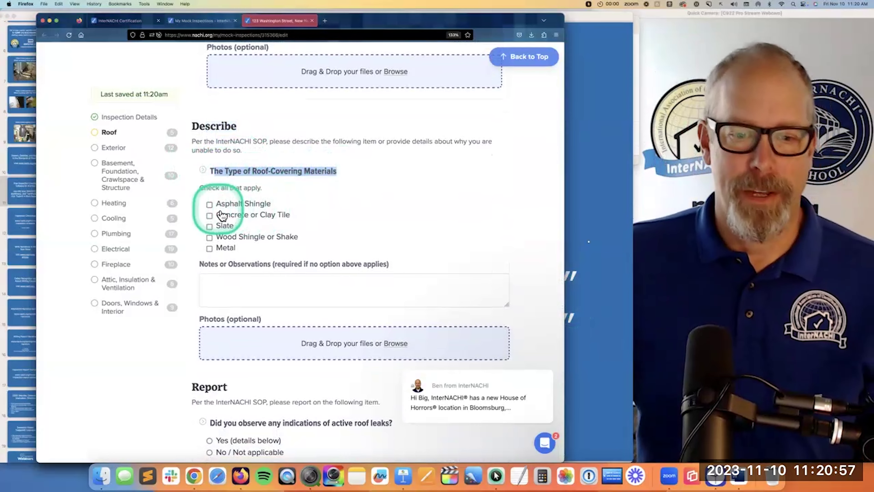
pyautogui.click(209, 204)
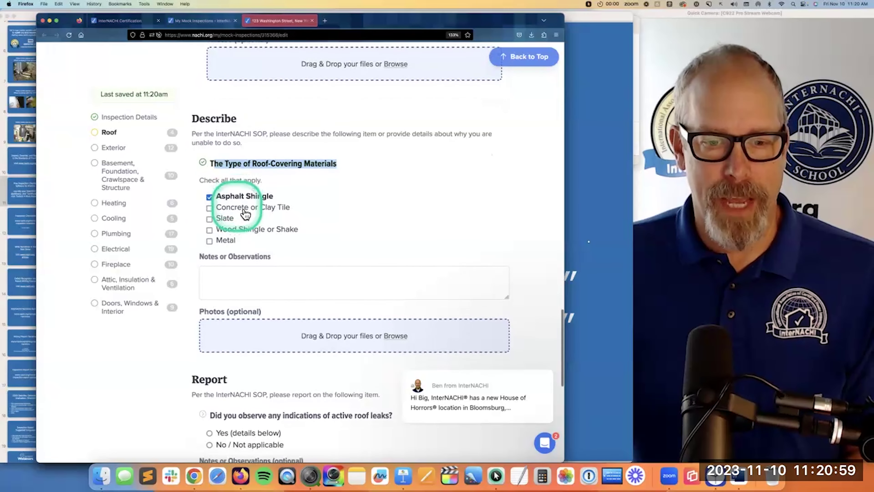
# Answer the active roof leaks question with "No / Not applicable" and continue to the Exterior section.
pyautogui.scroll(-2, 246, 214)
pyautogui.scroll(-10, 246, 214)
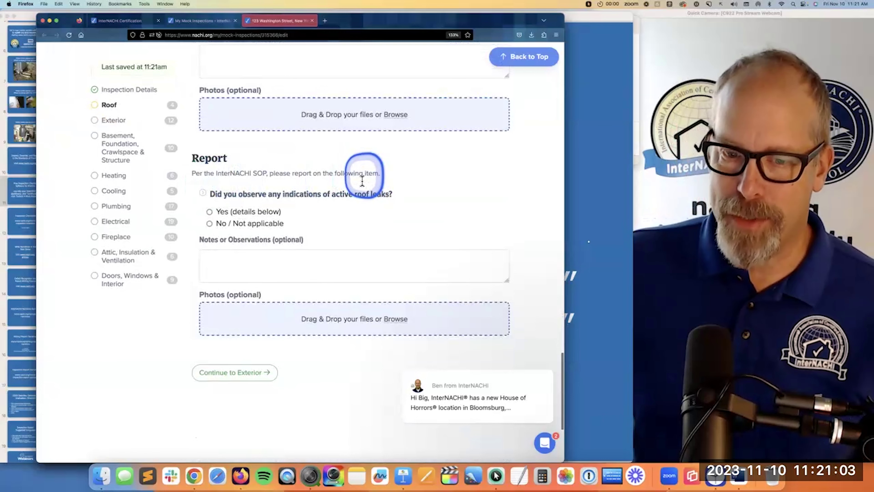
pyautogui.doubleClick(348, 176)
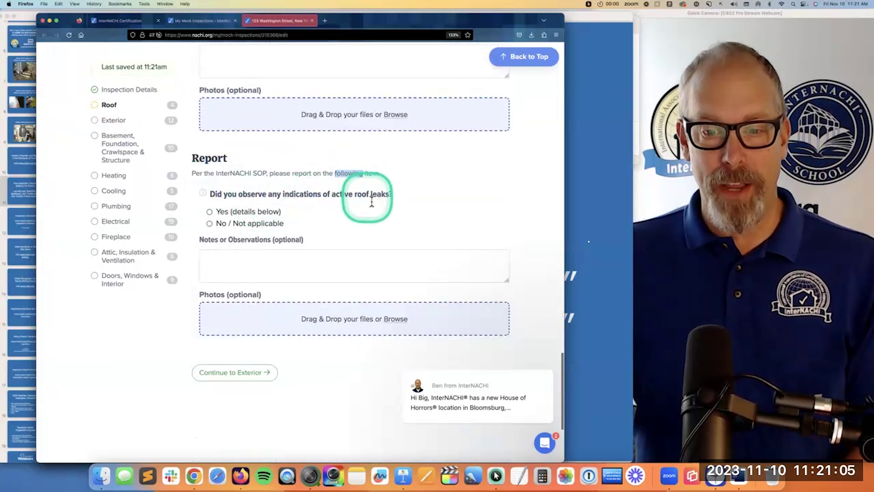
pyautogui.click(210, 223)
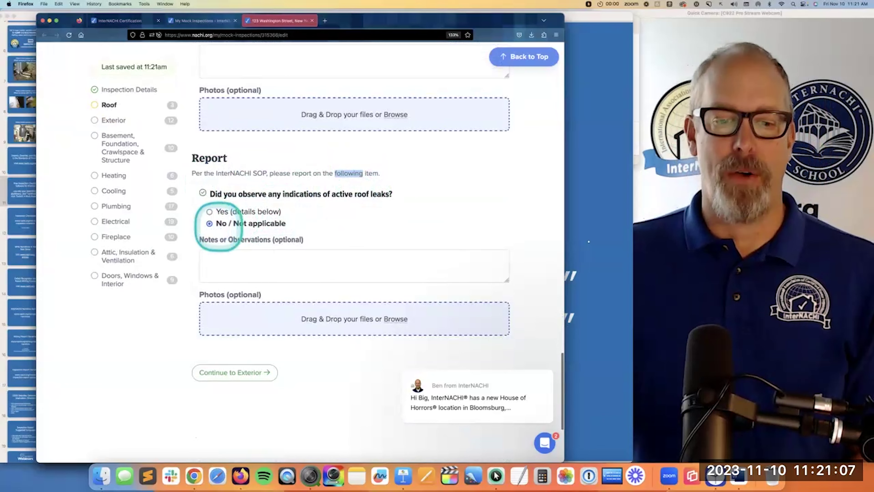
pyautogui.click(252, 372)
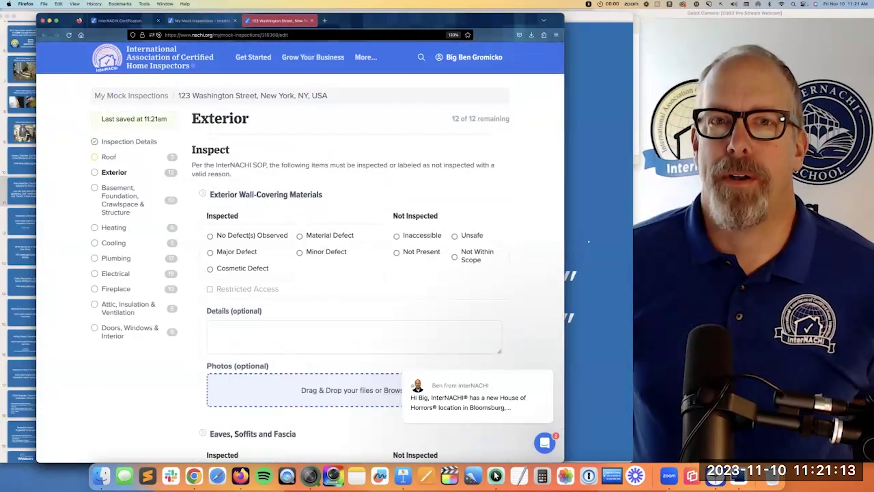
pyautogui.click(252, 370)
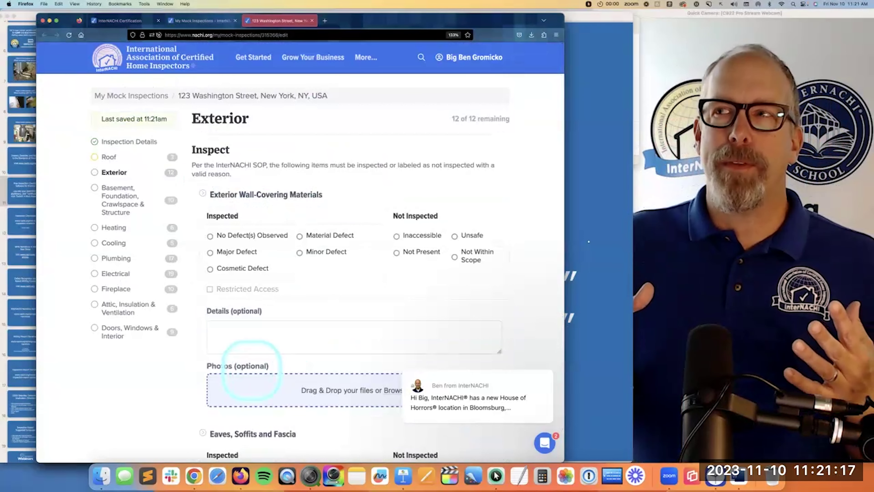
pyautogui.click(251, 370)
pyautogui.click(251, 370)
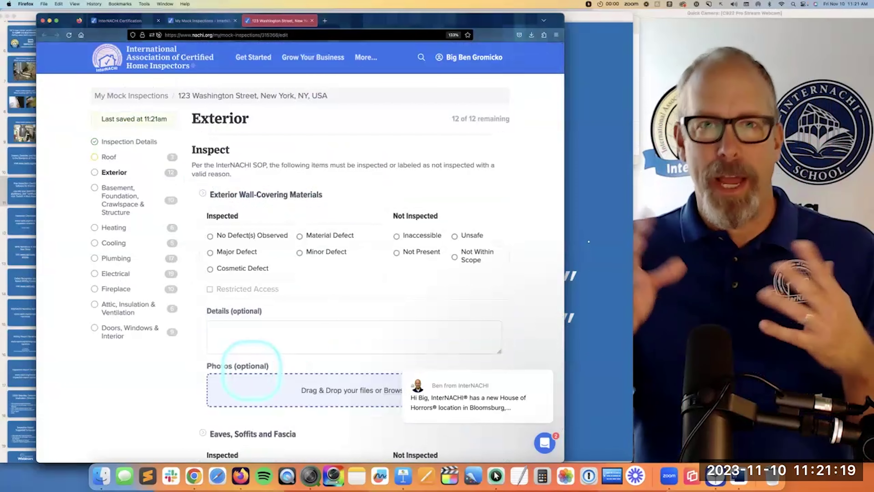
pyautogui.scroll(-3, 301, 305)
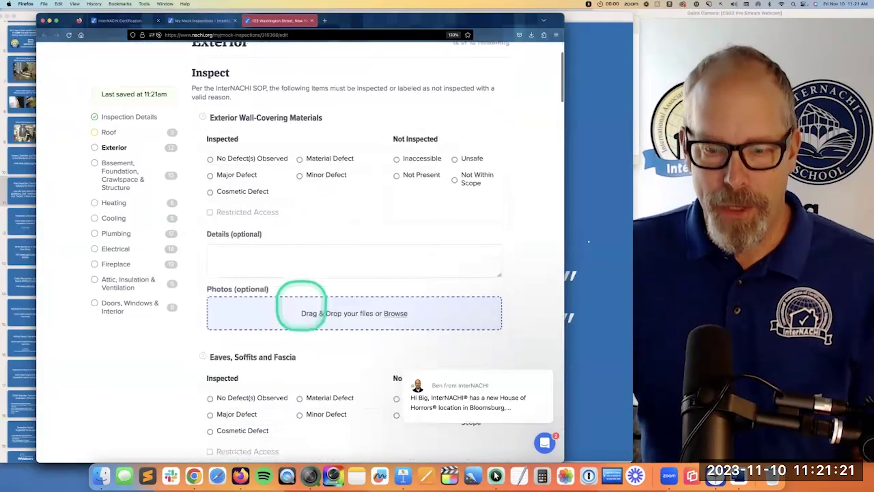
pyautogui.scroll(2, 326, 273)
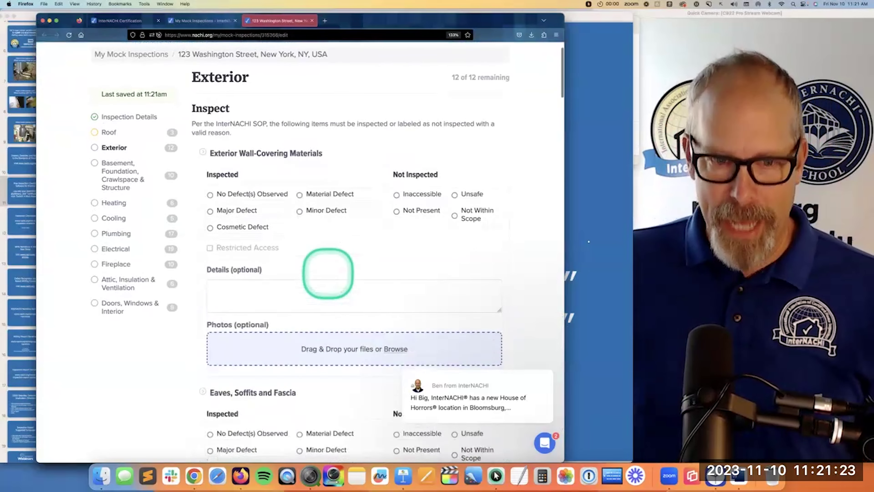
pyautogui.scroll(1, 328, 273)
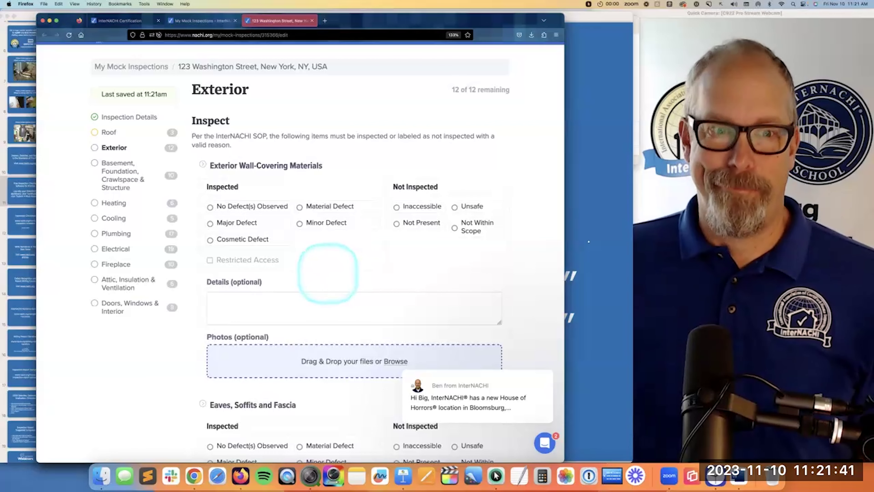
# Switch back to the Keynote presentation and highlight the web address on the "Inspection Checklists" slide.
pyautogui.click(597, 199)
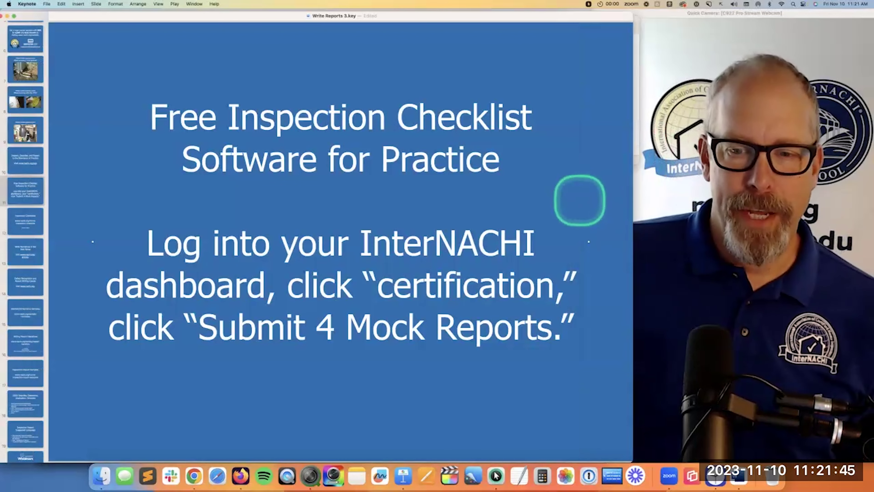
pyautogui.click(24, 222)
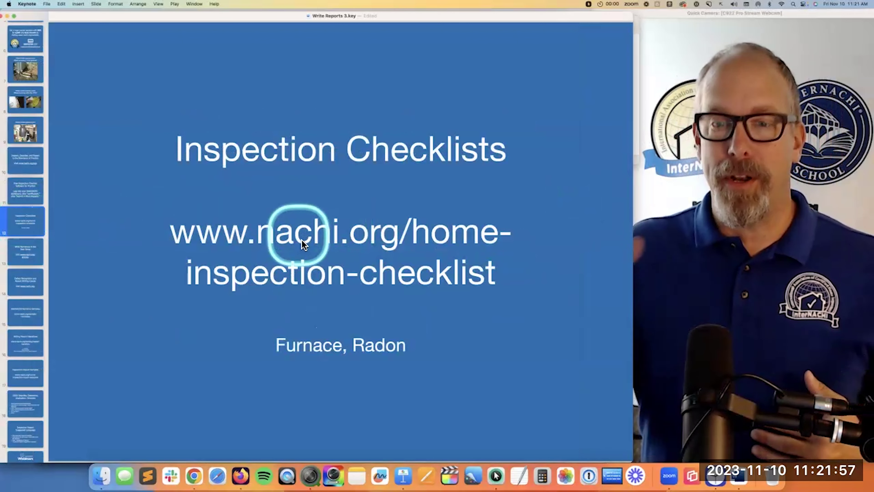
pyautogui.tripleClick(426, 245)
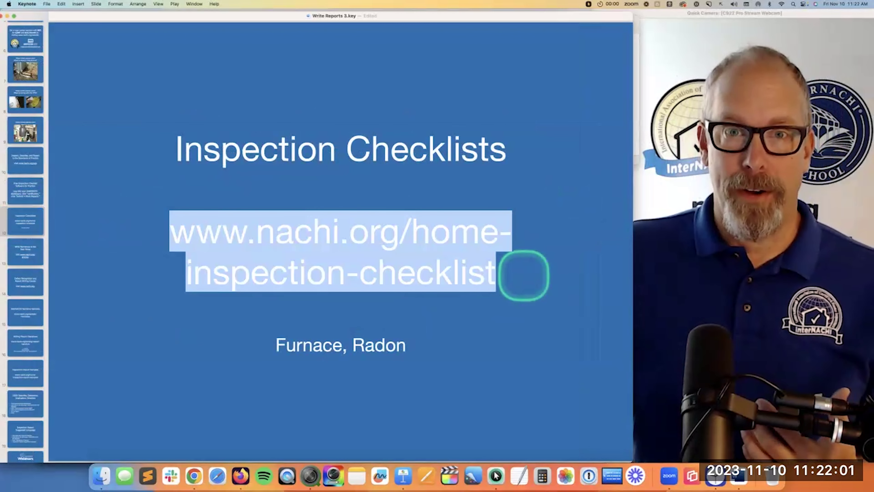
pyautogui.click(505, 273)
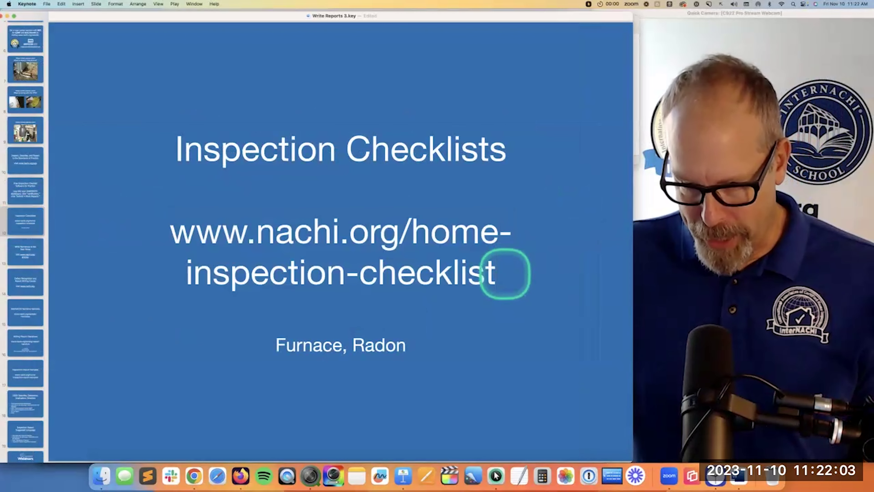
# Open the slide's nachi.org/home-inspection-checklist page in Chrome.
pyautogui.tripleClick(428, 275)
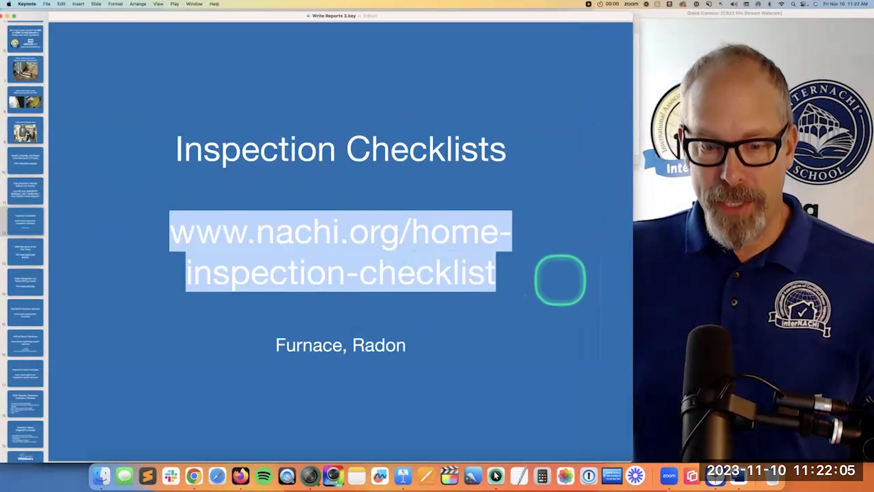
pyautogui.click(553, 280)
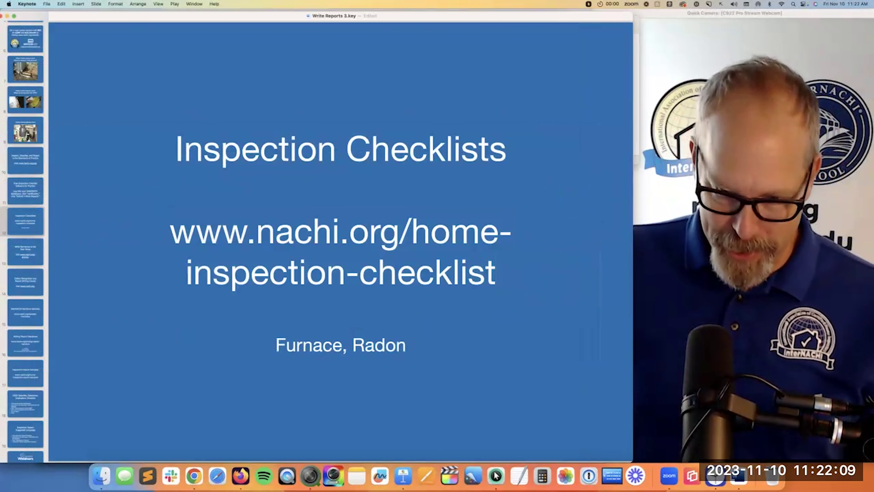
pyautogui.click(447, 276)
pyautogui.click(355, 320)
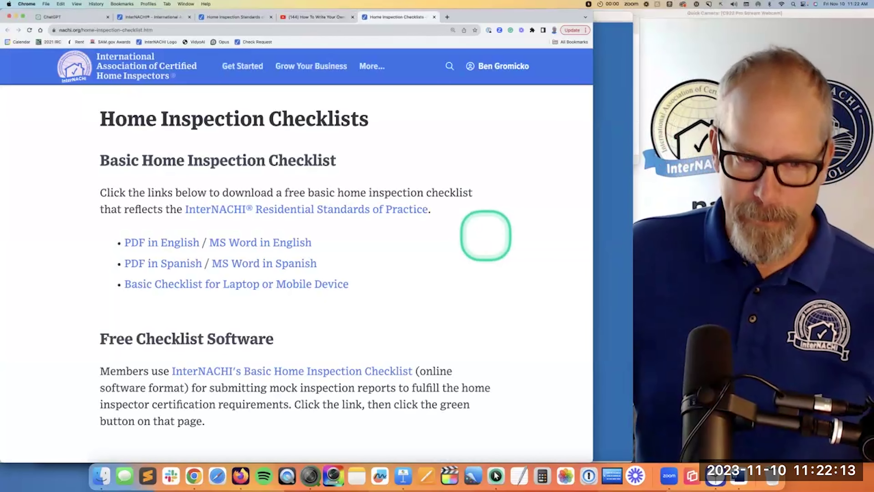
# Open the English PDF of the basic home inspection checklist and look over its cover page and defect definitions.
pyautogui.click(185, 244)
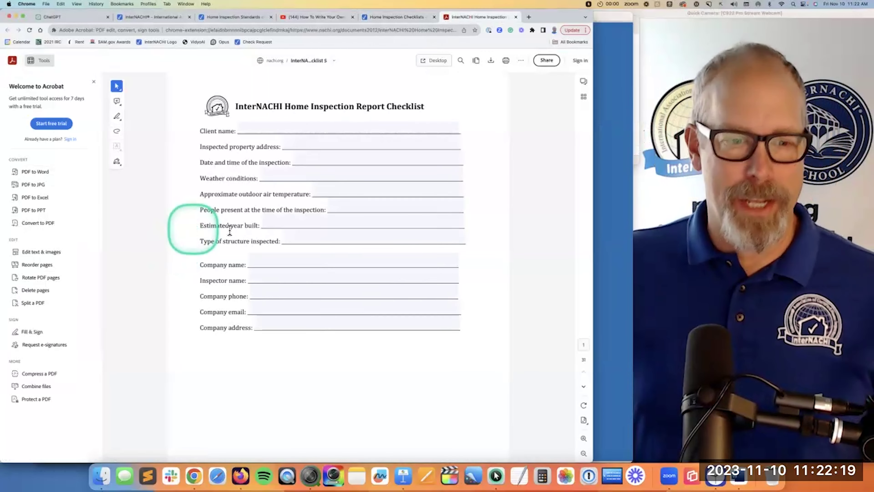
pyautogui.scroll(-3, 255, 228)
pyautogui.scroll(-10, 256, 230)
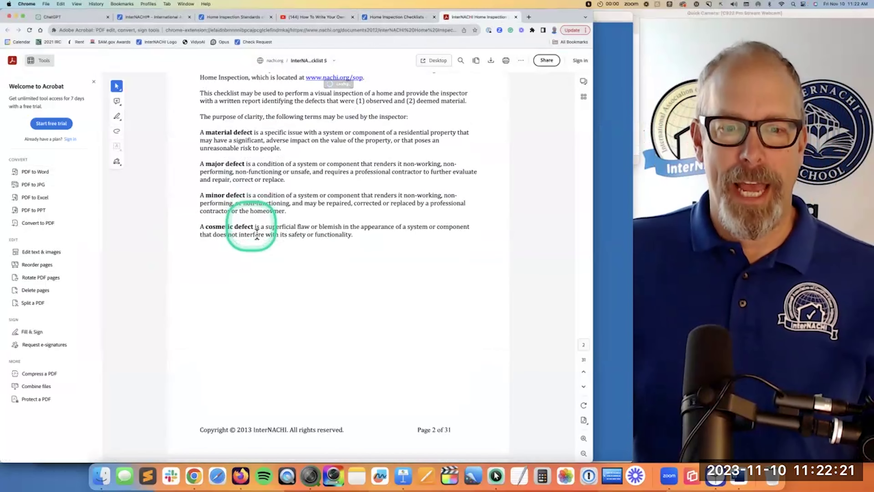
pyautogui.scroll(5, 257, 235)
# Return to the Home Inspection Checklists web page and highlight the "Basic Home Inspection Checklist" heading.
pyautogui.click(399, 20)
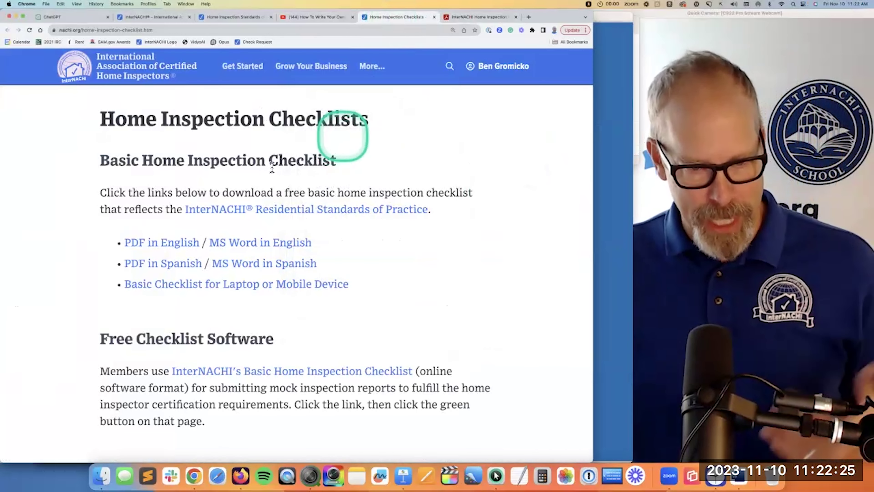
pyautogui.moveTo(104, 163); pyautogui.dragTo(346, 164)
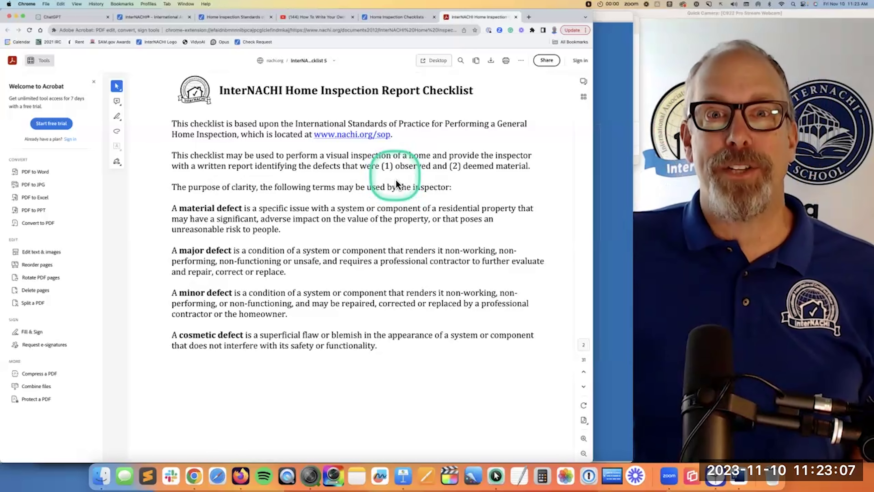
# Highlight the terms material defect, major defect, minor defect and cosmetic defect in turn in the PDF checklist's definitions.
pyautogui.moveTo(179, 208); pyautogui.dragTo(260, 212)
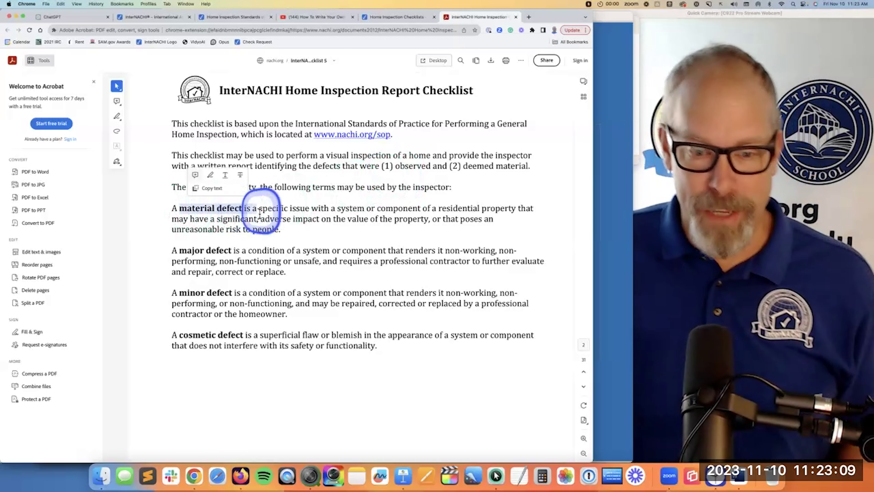
pyautogui.moveTo(179, 250); pyautogui.dragTo(238, 251)
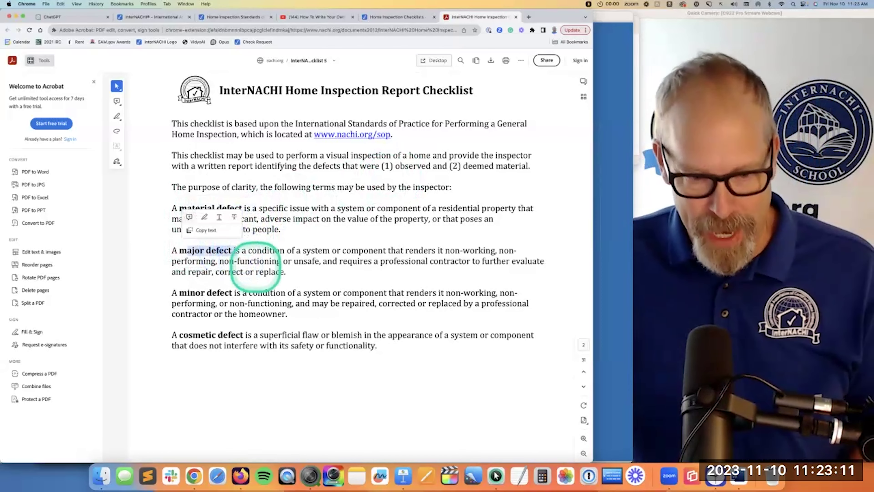
pyautogui.moveTo(179, 293); pyautogui.dragTo(234, 296)
pyautogui.moveTo(193, 336); pyautogui.dragTo(264, 335)
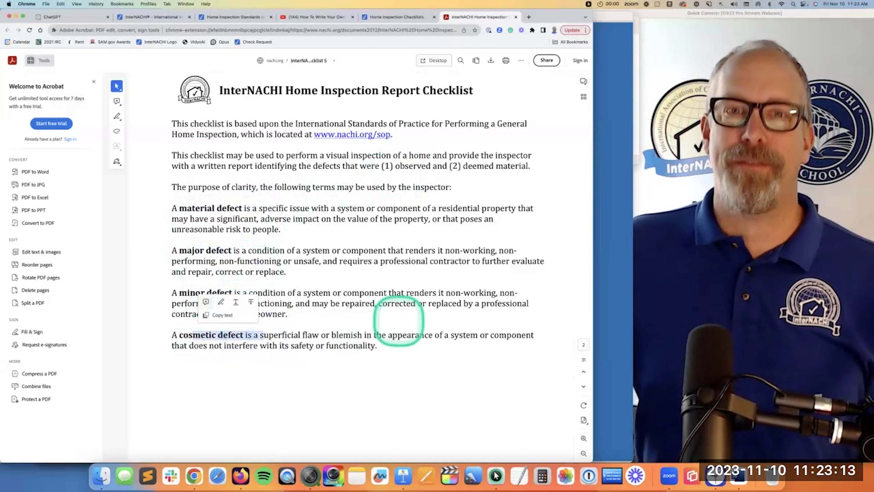
pyautogui.click(398, 322)
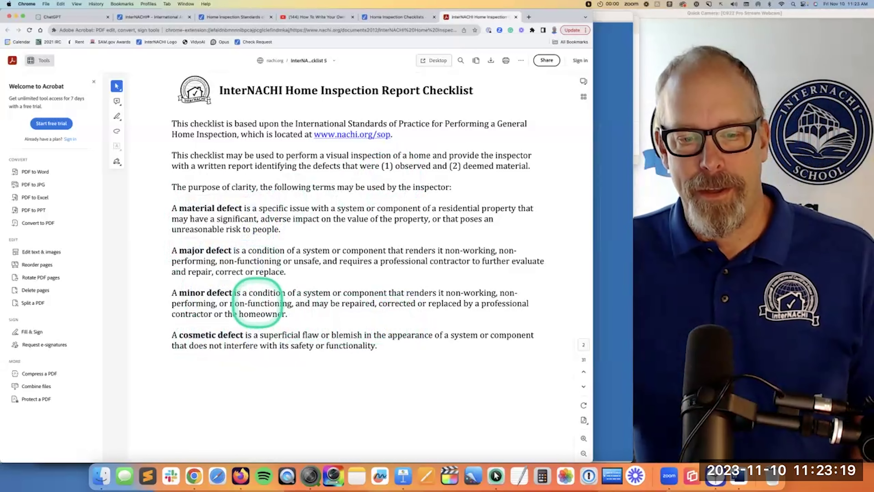
# Highlight the explanatory wording in the minor, major and material defect definitions.
pyautogui.moveTo(249, 295); pyautogui.dragTo(280, 304)
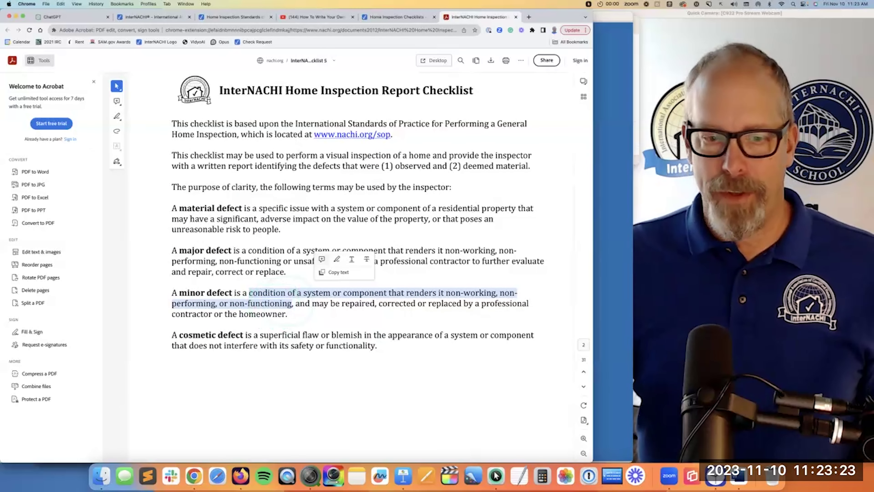
pyautogui.moveTo(211, 262); pyautogui.dragTo(251, 272)
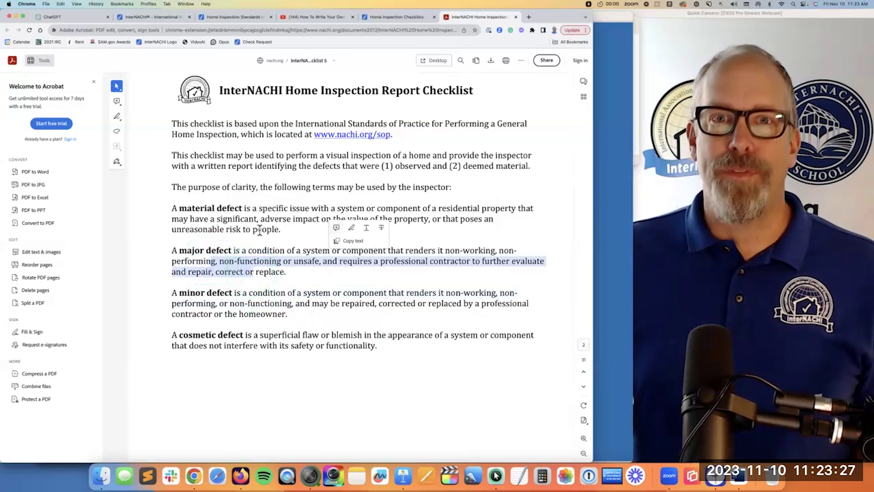
pyautogui.moveTo(208, 208); pyautogui.dragTo(265, 224)
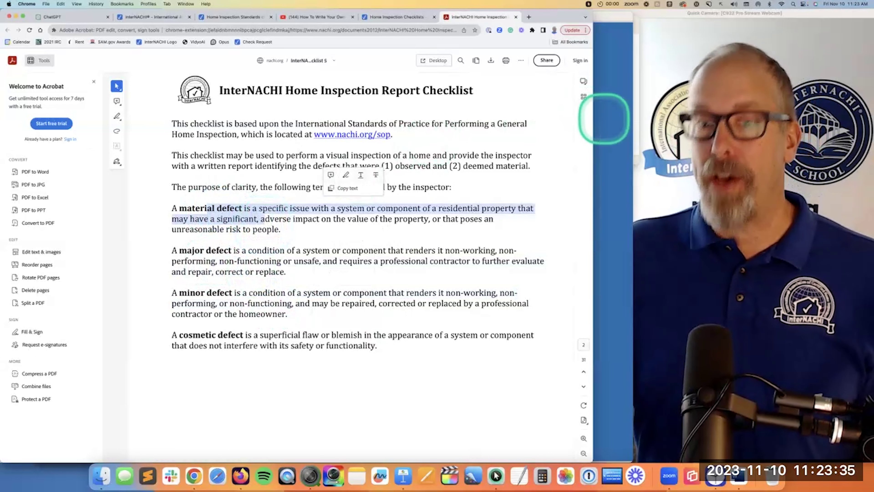
# In the checklist's Roof section, highlight the roof-covering materials "I inspected" statement and the matching "were not inspected, because they were" statement.
pyautogui.scroll(-15, 361, 200)
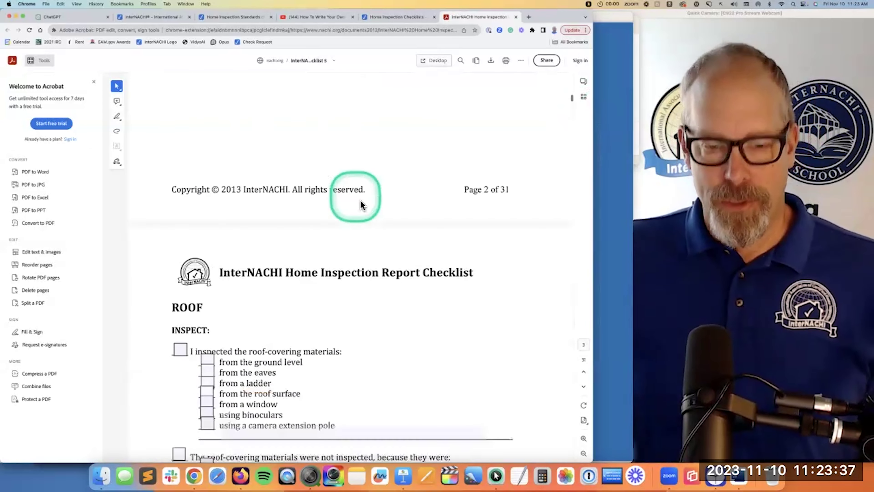
pyautogui.scroll(-1, 361, 204)
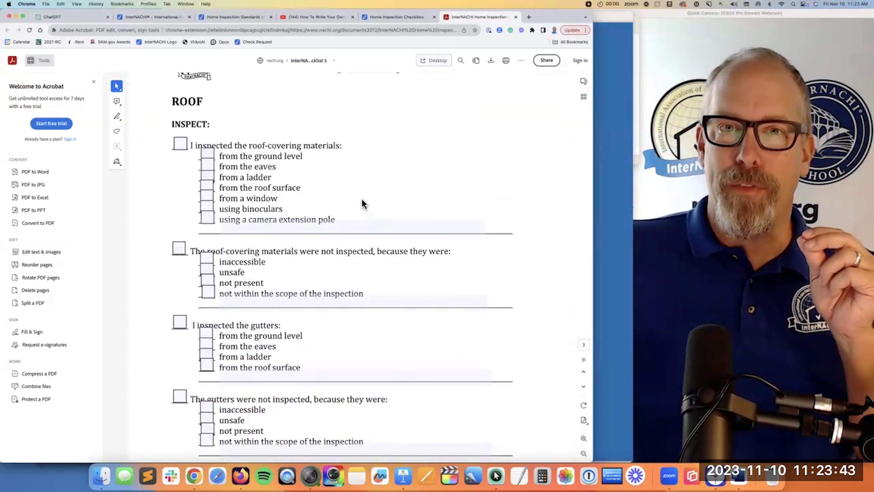
pyautogui.click(364, 204)
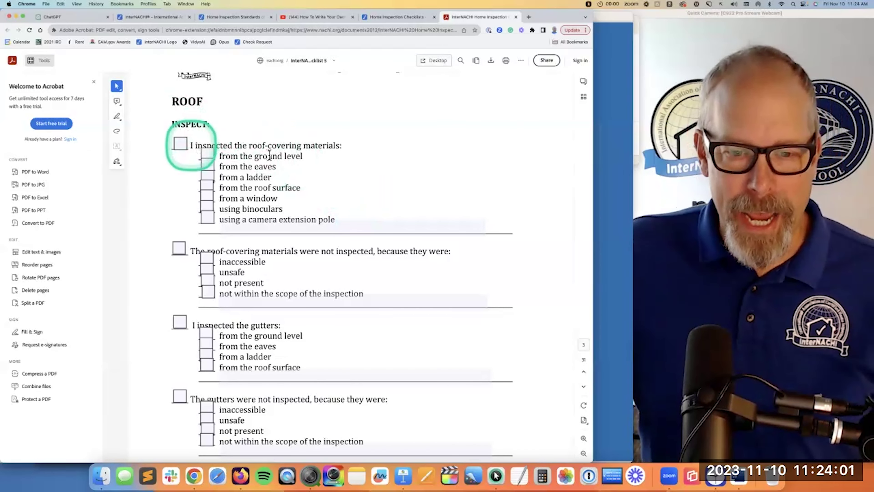
pyautogui.moveTo(190, 144); pyautogui.dragTo(354, 158)
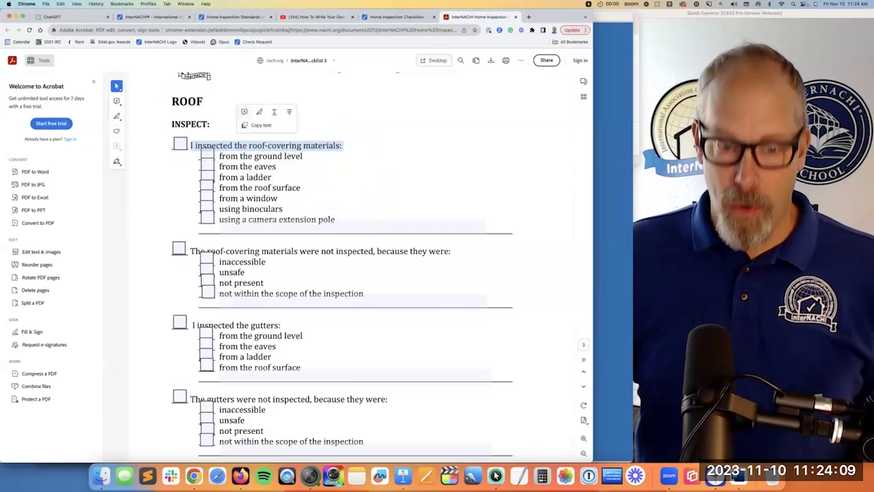
pyautogui.scroll(-1, 264, 254)
pyautogui.scroll(-1, 264, 255)
pyautogui.moveTo(226, 241); pyautogui.dragTo(445, 245)
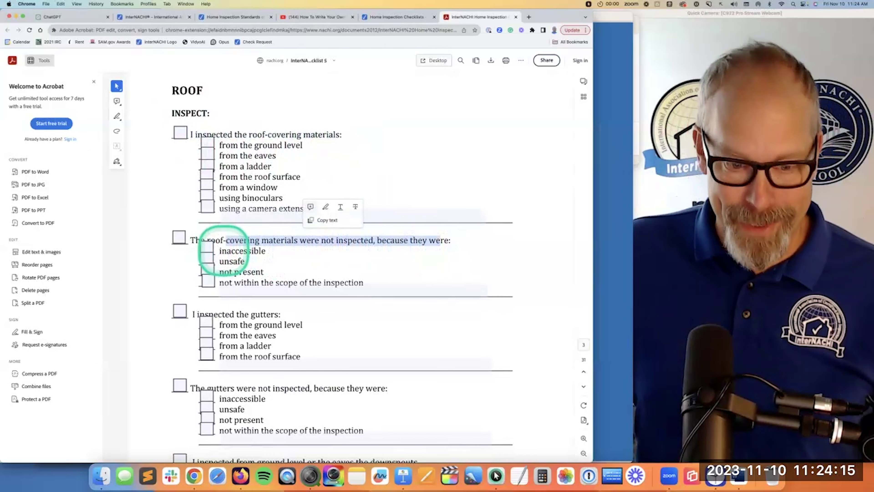
pyautogui.click(224, 248)
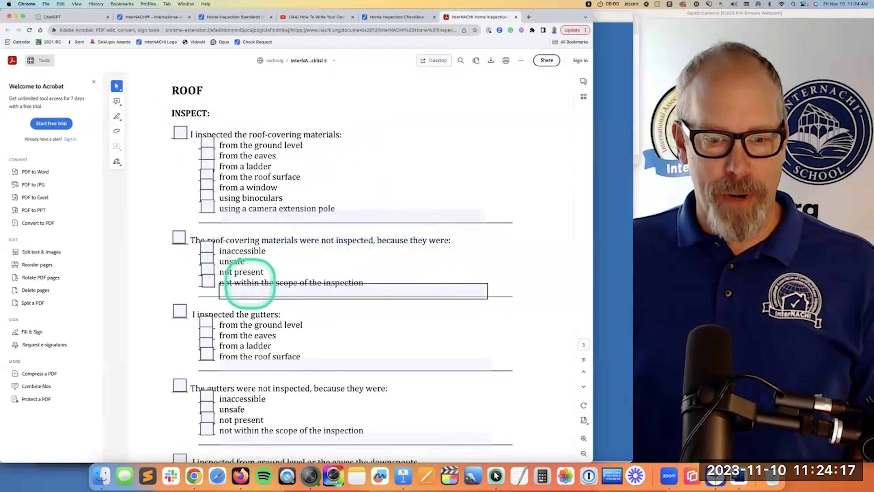
# Highlight the list of gutter inspection methods and the reasons listed for gutters that were not inspected.
pyautogui.scroll(-5, 288, 253)
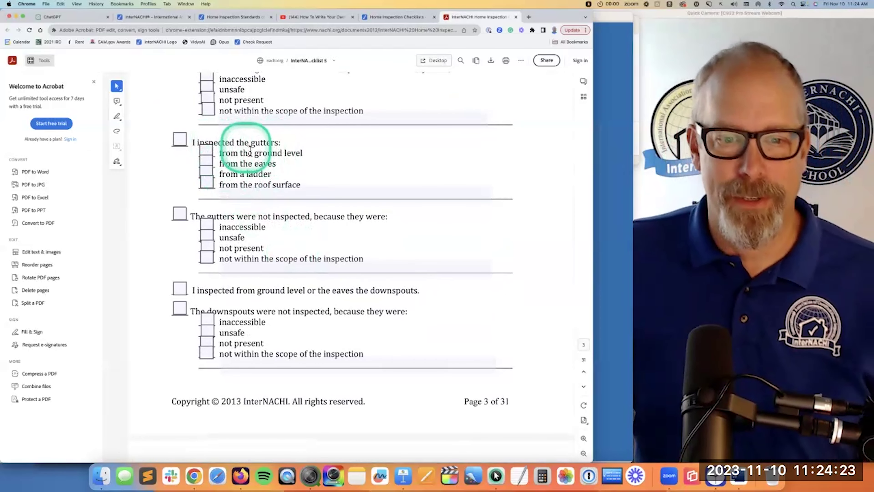
pyautogui.moveTo(221, 153); pyautogui.dragTo(313, 189)
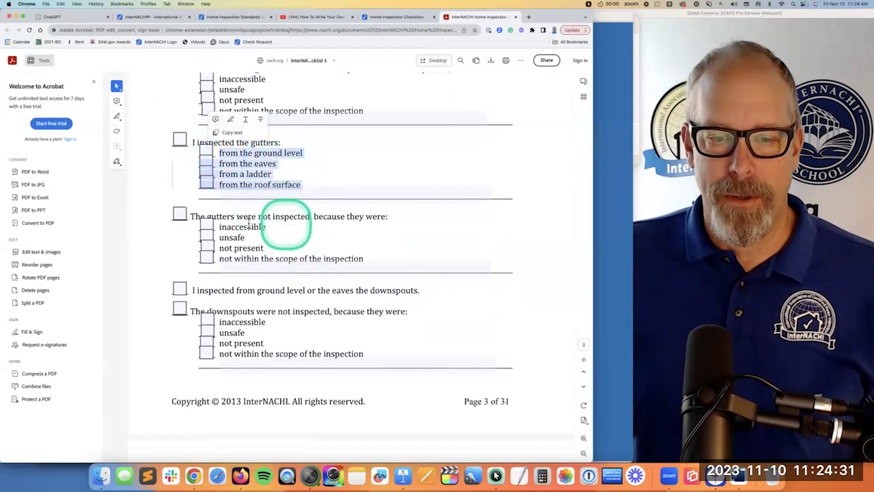
pyautogui.moveTo(245, 217); pyautogui.dragTo(279, 251)
# In the Roof section's Describe part, highlight the roof-covering type statement and its options from asphalt shingle to other.
pyautogui.scroll(-15, 278, 250)
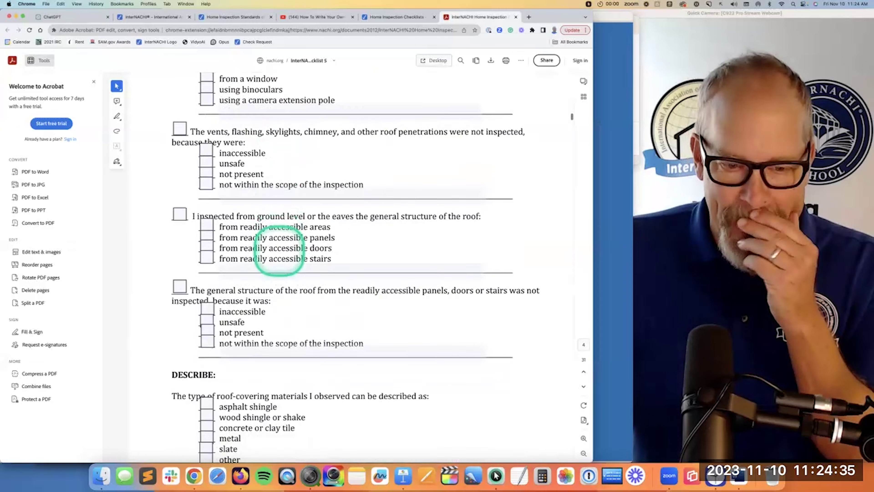
pyautogui.scroll(-5, 279, 250)
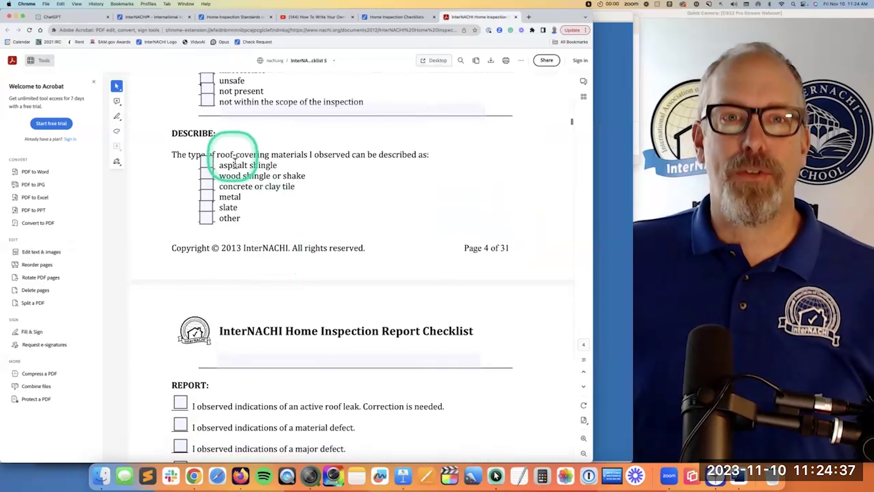
pyautogui.moveTo(172, 155); pyautogui.dragTo(416, 154)
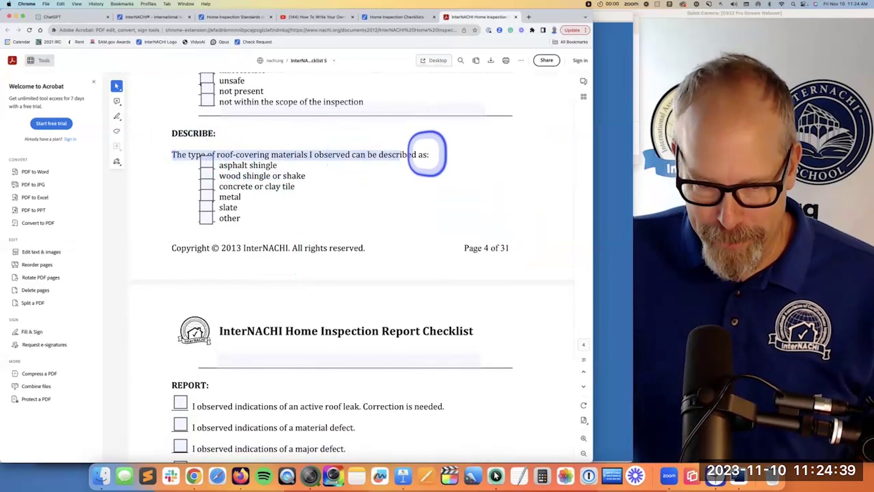
pyautogui.click(413, 167)
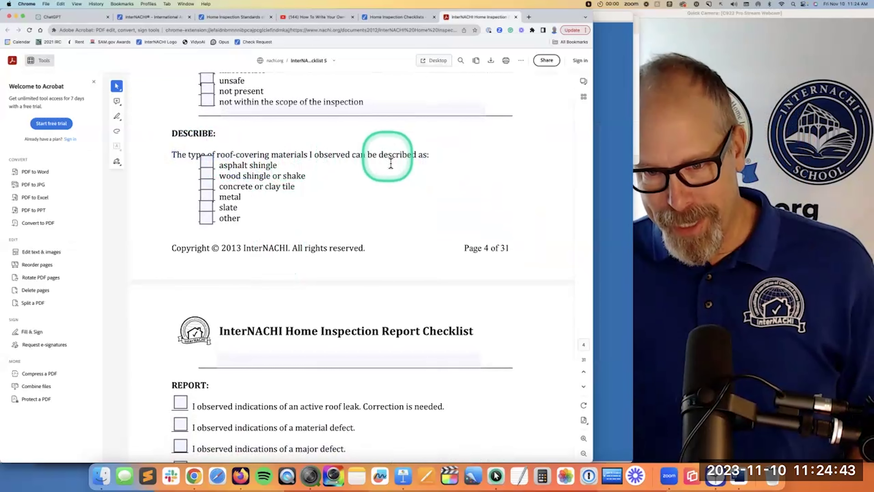
pyautogui.moveTo(220, 166)
pyautogui.mouseDown()
pyautogui.moveTo(275, 230)
pyautogui.moveTo(256, 229)
pyautogui.mouseUp()
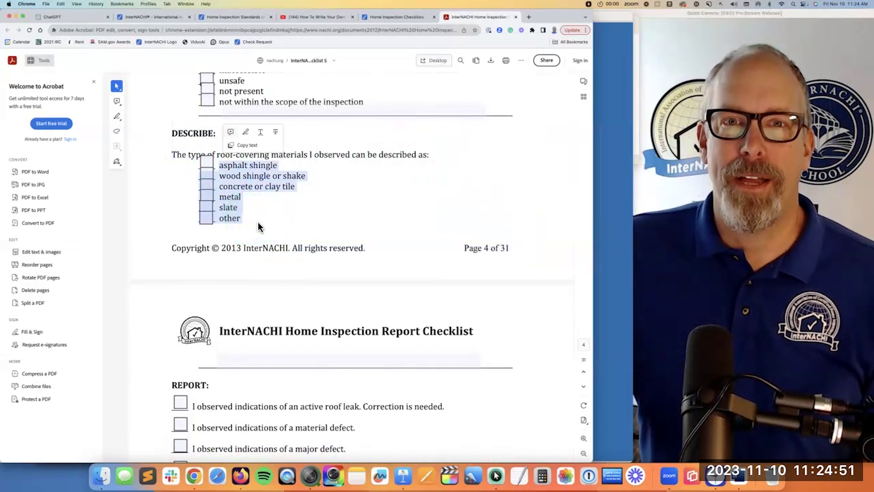
# Review the roof's Report defect items and the Inspect items of the Exterior section in the PDF checklist.
pyautogui.scroll(-6, 268, 219)
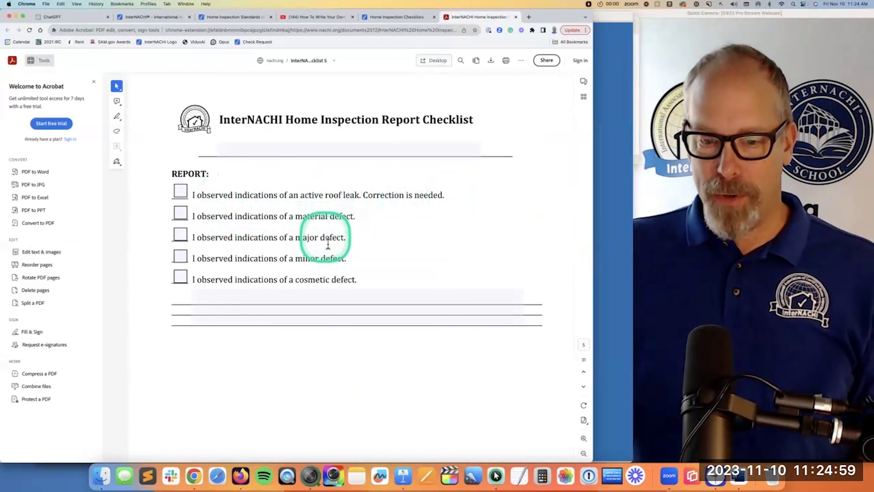
pyautogui.scroll(-1, 296, 304)
pyautogui.scroll(-15, 292, 301)
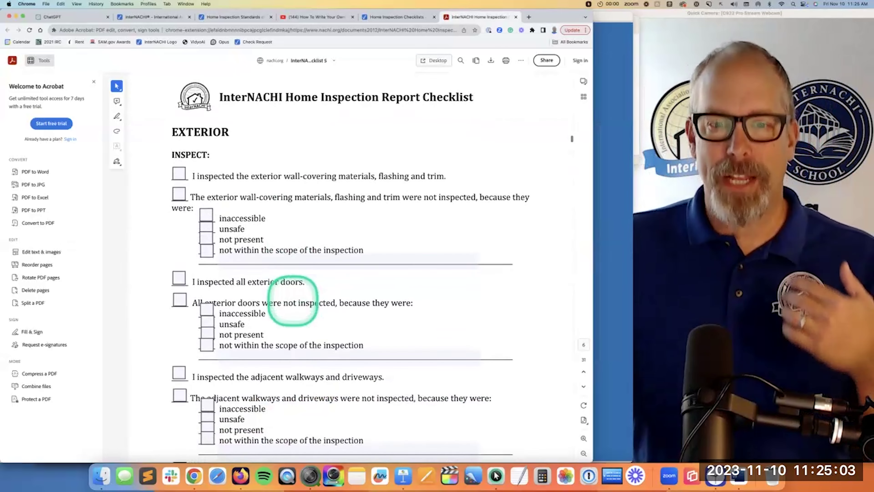
pyautogui.scroll(-1, 295, 299)
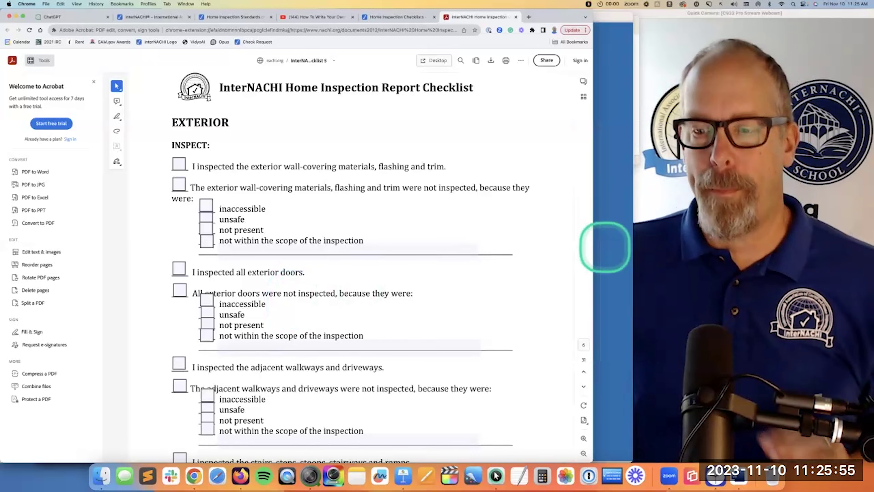
pyautogui.click(605, 244)
pyautogui.click(487, 203)
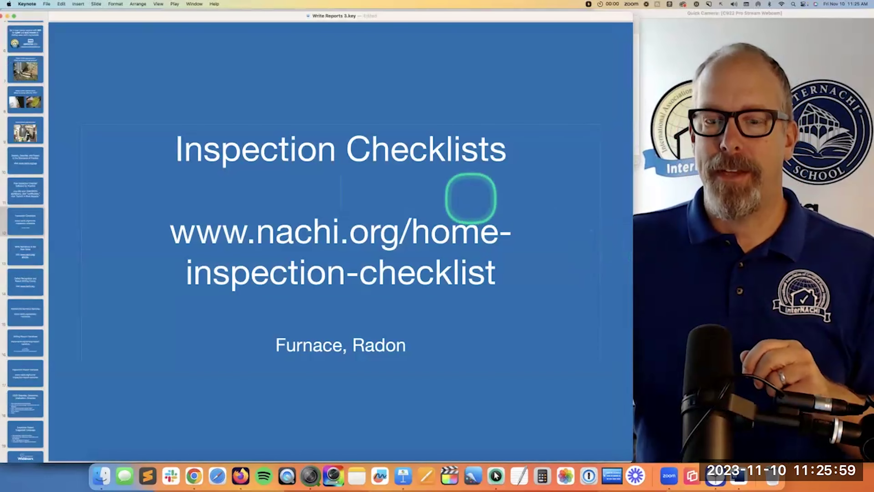
pyautogui.click(351, 249)
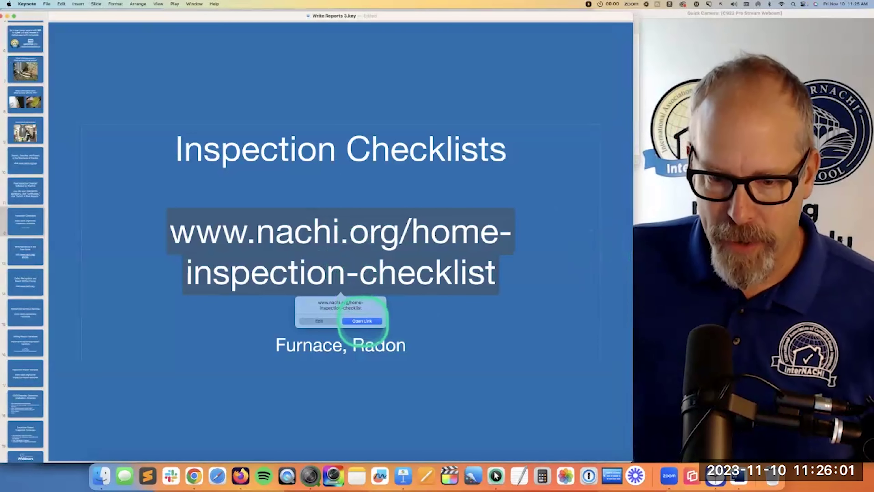
pyautogui.click(362, 320)
# Find the gas furnace checklist among the listed inspection checklists and open its page.
pyautogui.scroll(-10, 315, 220)
pyautogui.scroll(-3, 317, 226)
pyautogui.click(234, 151)
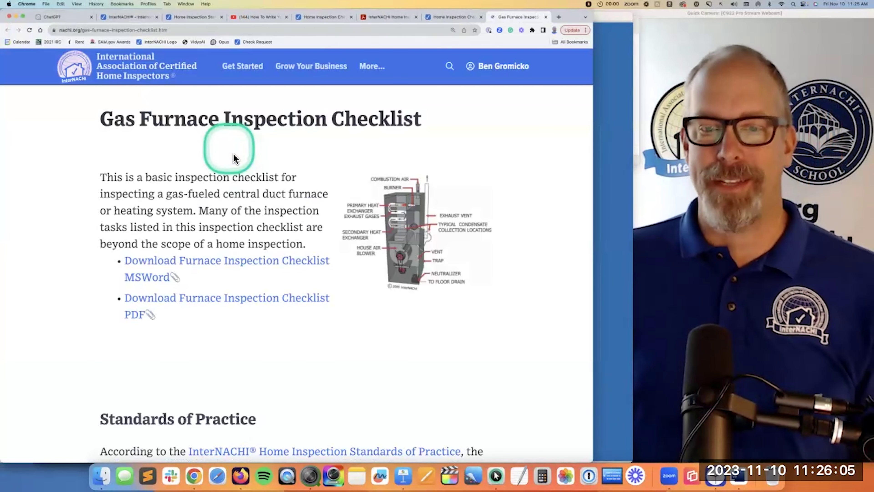
# Examine the Gas Furnace Inspection Checklist page, from the download links and Standards of Practice through the thermostat, protective barrier, emergency switch and cabinet items.
pyautogui.scroll(-8, 234, 158)
pyautogui.scroll(4, 234, 159)
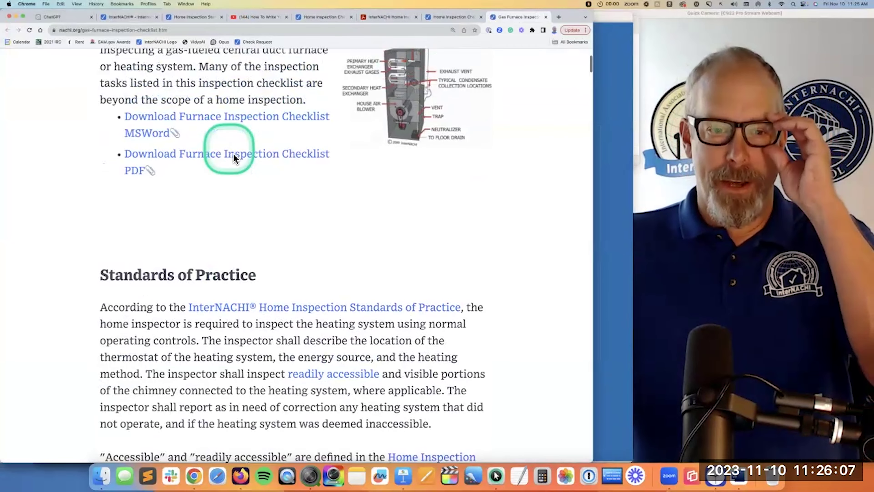
pyautogui.scroll(-8, 234, 154)
pyautogui.scroll(9, 231, 148)
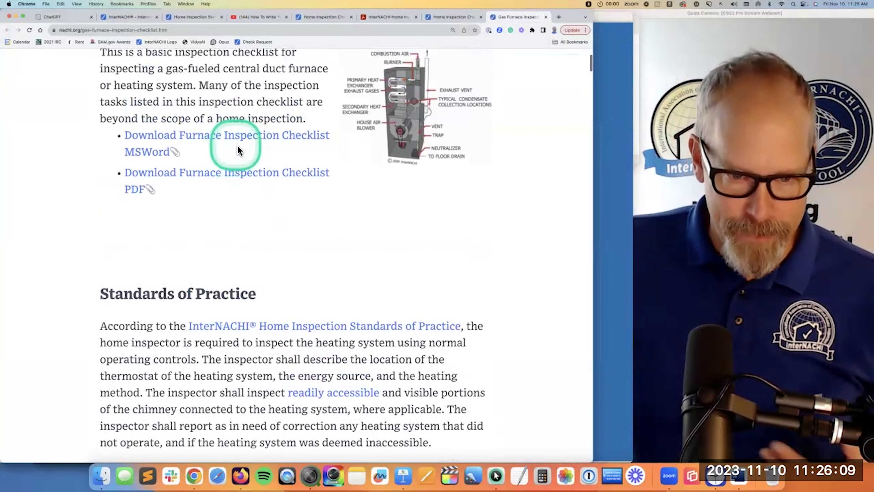
pyautogui.scroll(-20, 238, 146)
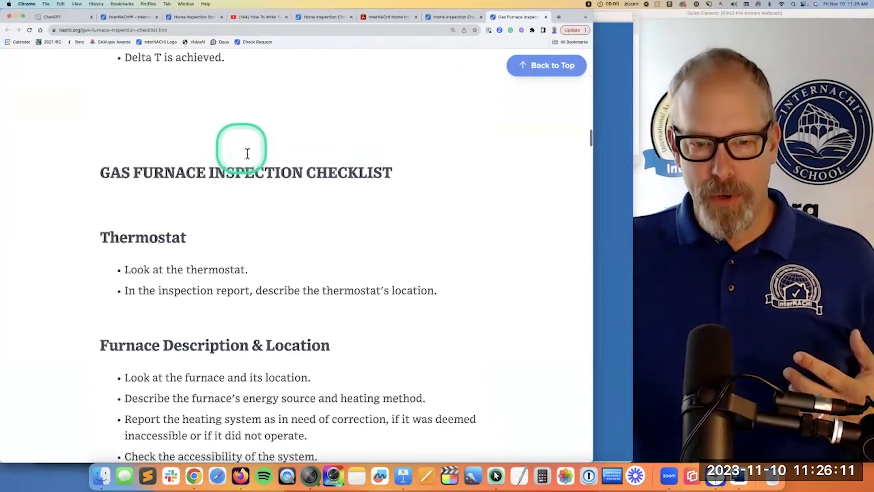
pyautogui.scroll(-20, 247, 153)
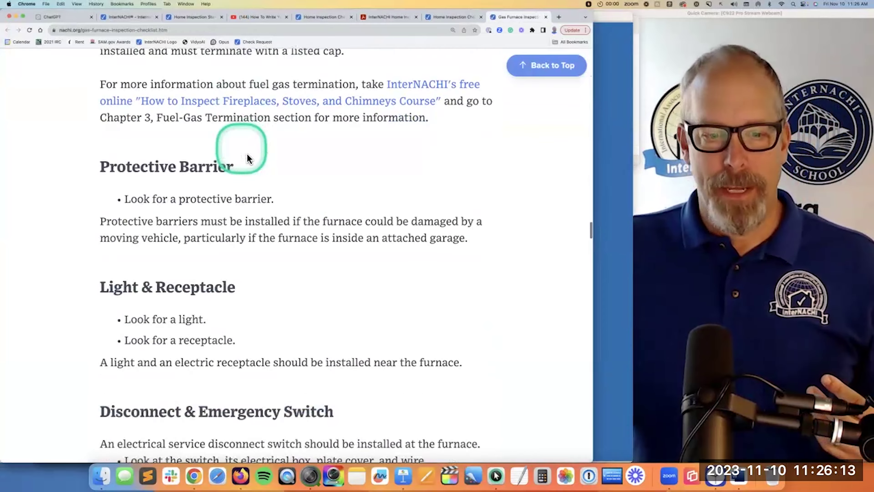
pyautogui.scroll(-10, 250, 159)
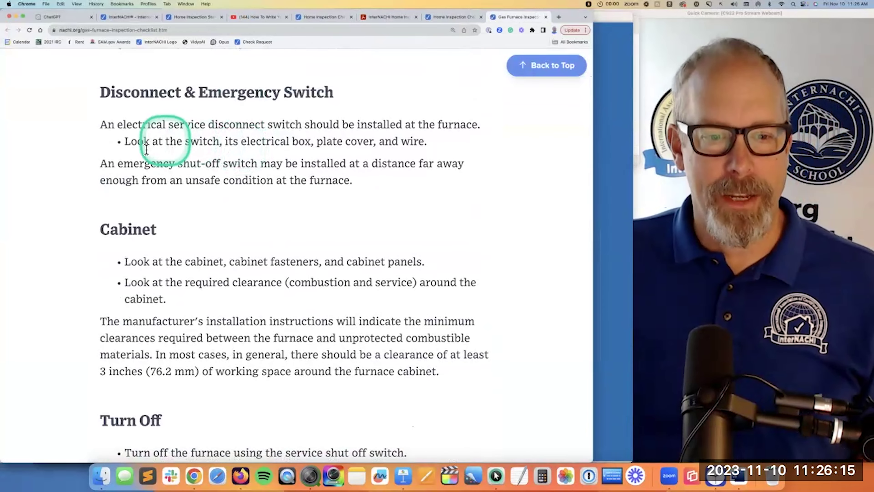
# Review the gas furnace checklist's disconnect switch item and the Cabinet items on panels, required clearance and manufacturer's installation instructions, selecting each passage read.
pyautogui.moveTo(126, 144); pyautogui.dragTo(431, 148)
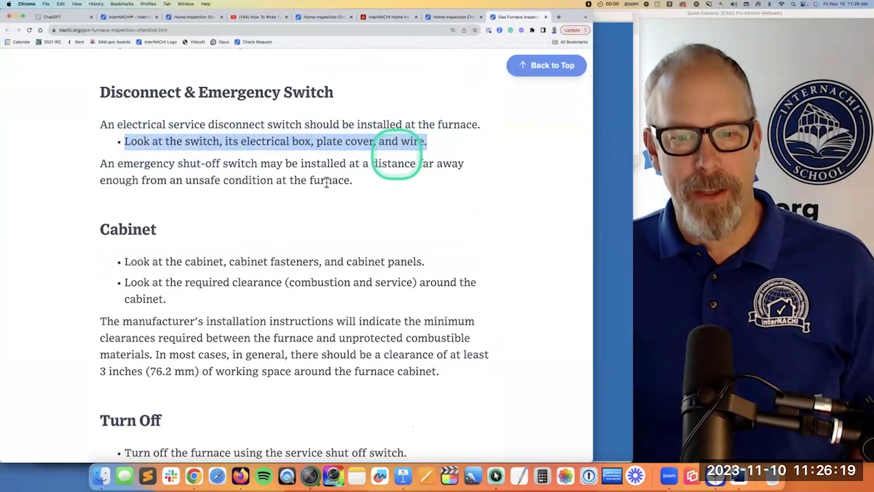
pyautogui.scroll(-2, 319, 180)
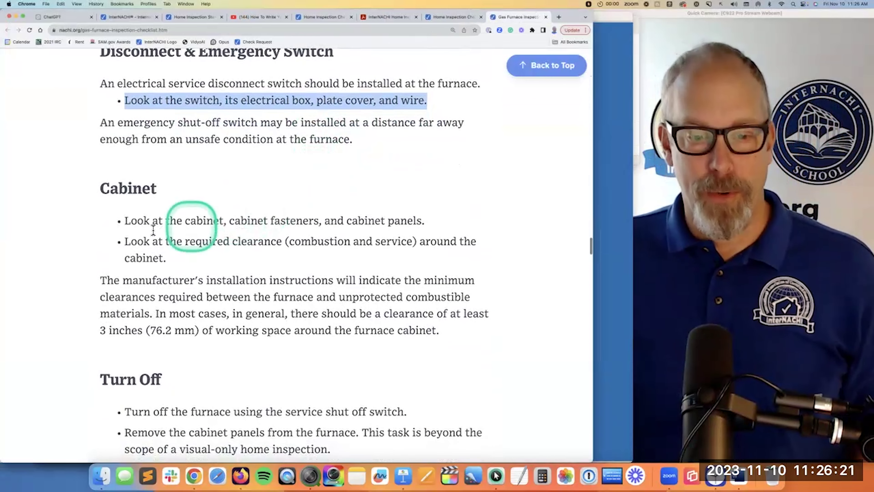
pyautogui.moveTo(136, 221); pyautogui.dragTo(425, 220)
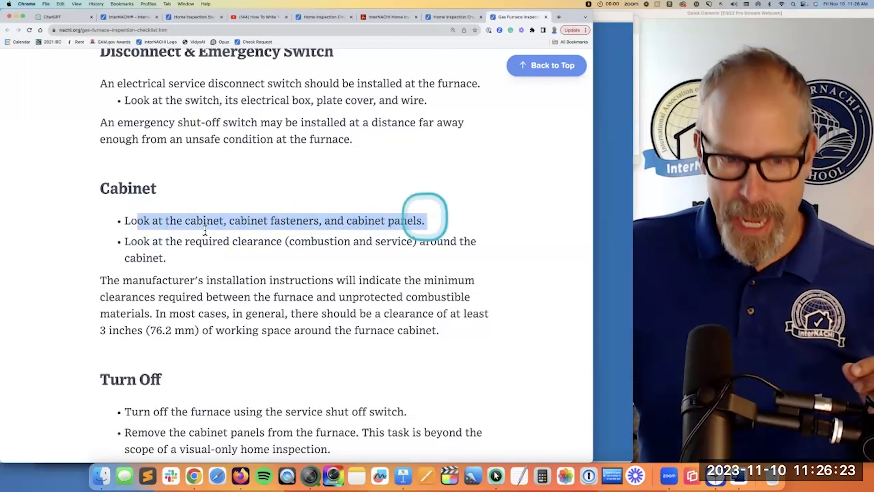
pyautogui.click(193, 226)
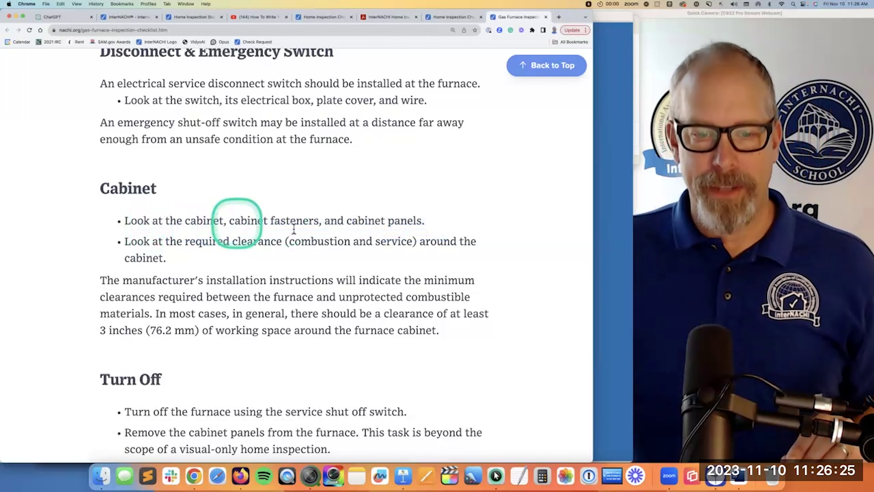
pyautogui.moveTo(229, 221); pyautogui.dragTo(418, 227)
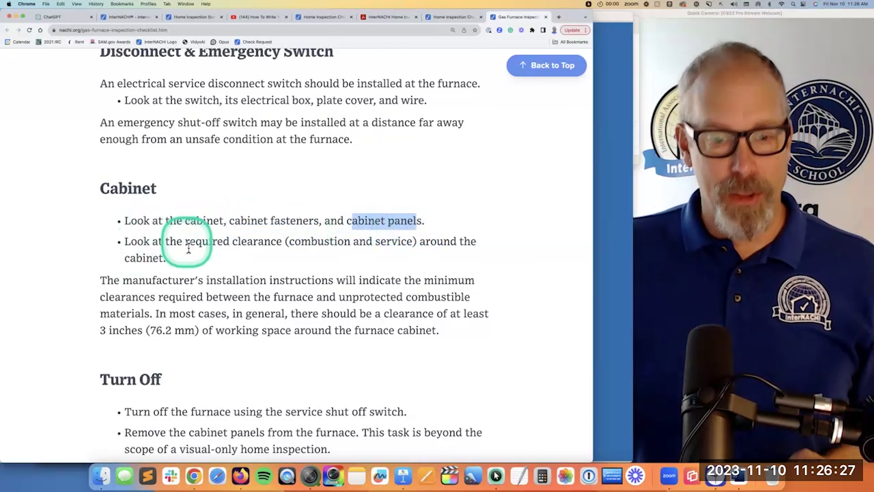
pyautogui.moveTo(188, 248); pyautogui.dragTo(282, 247)
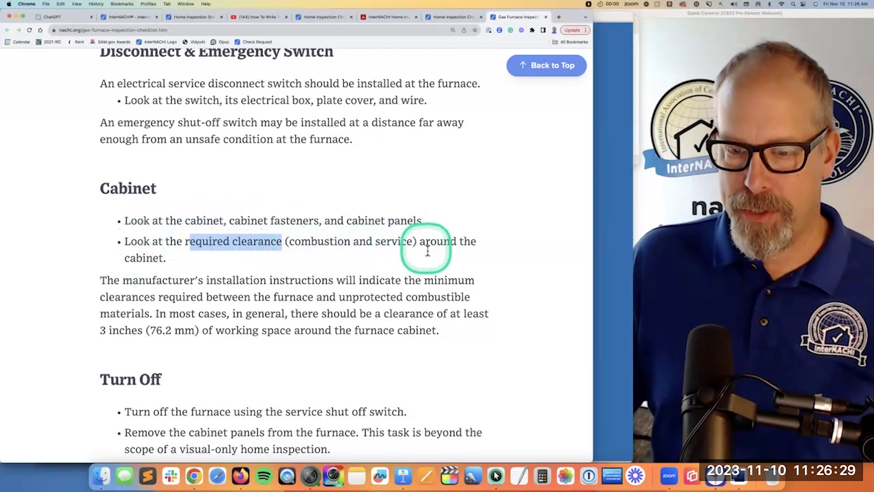
pyautogui.moveTo(420, 243); pyautogui.dragTo(446, 260)
pyautogui.moveTo(143, 280); pyautogui.dragTo(101, 285)
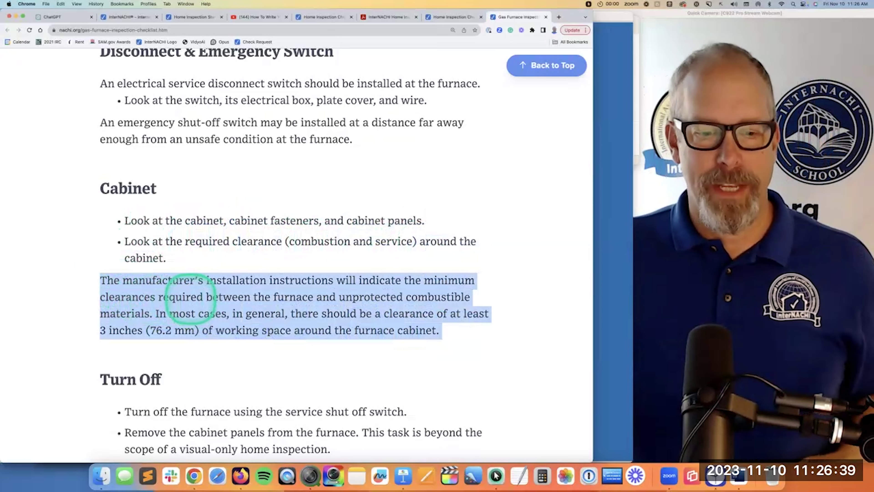
pyautogui.click(290, 322)
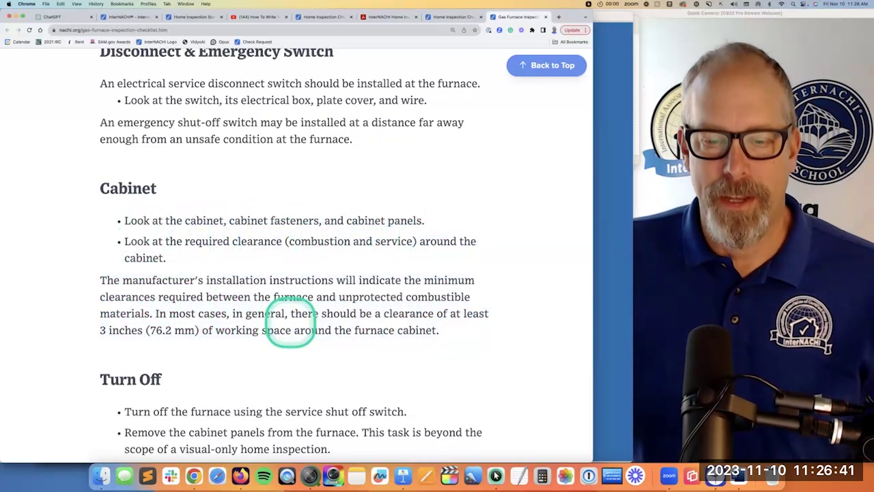
pyautogui.moveTo(285, 316); pyautogui.dragTo(270, 313)
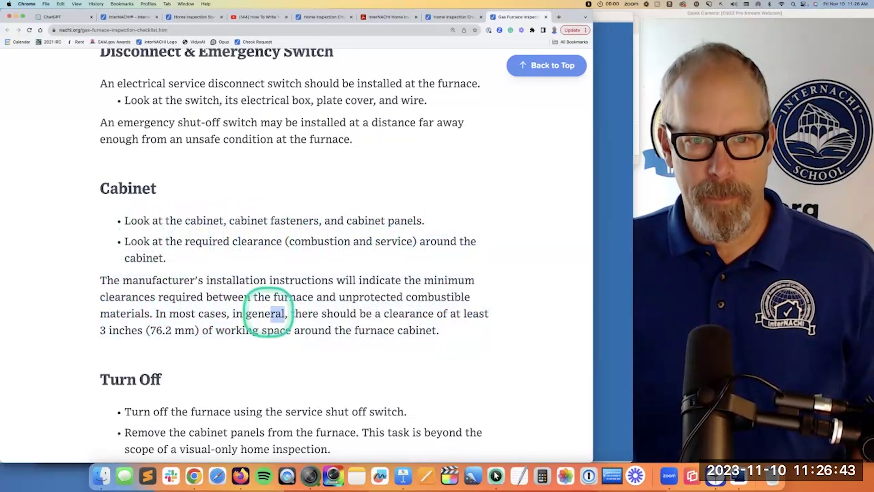
# Return to the open home inspection checklists page and find the Radon Mitigation System Inspection Checklist section.
pyautogui.click(447, 17)
pyautogui.scroll(-5, 293, 176)
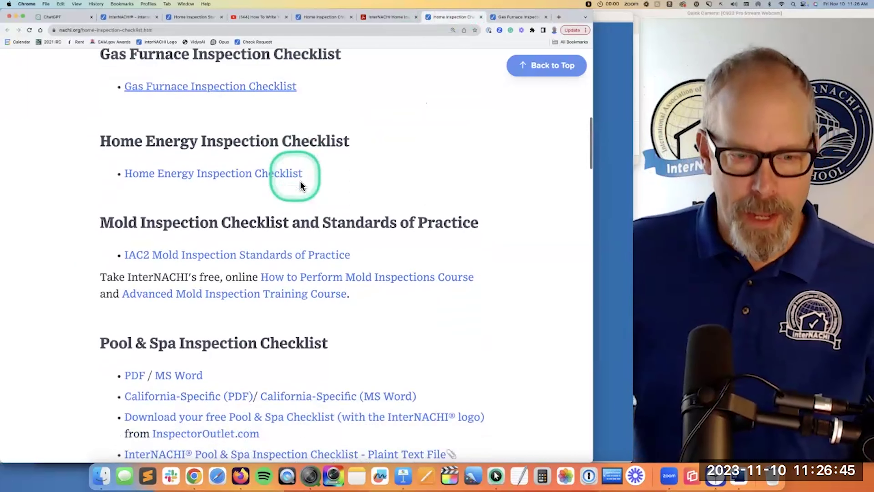
pyautogui.scroll(-5, 299, 185)
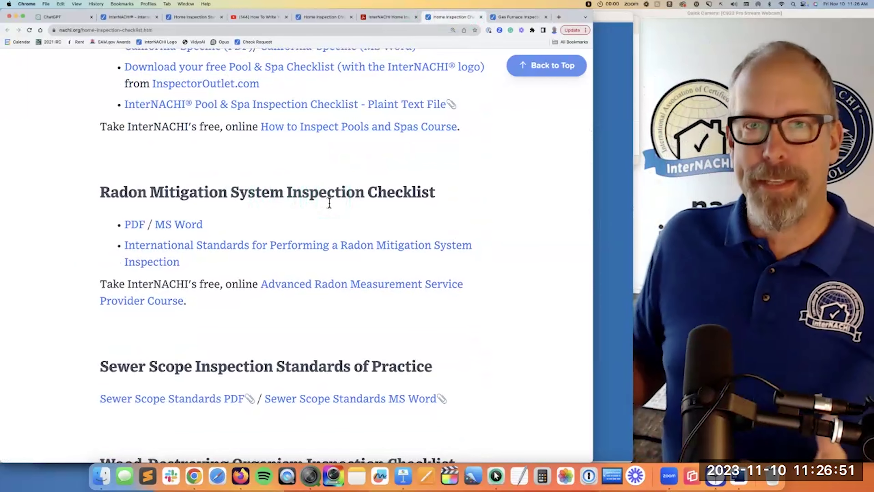
pyautogui.click(330, 203)
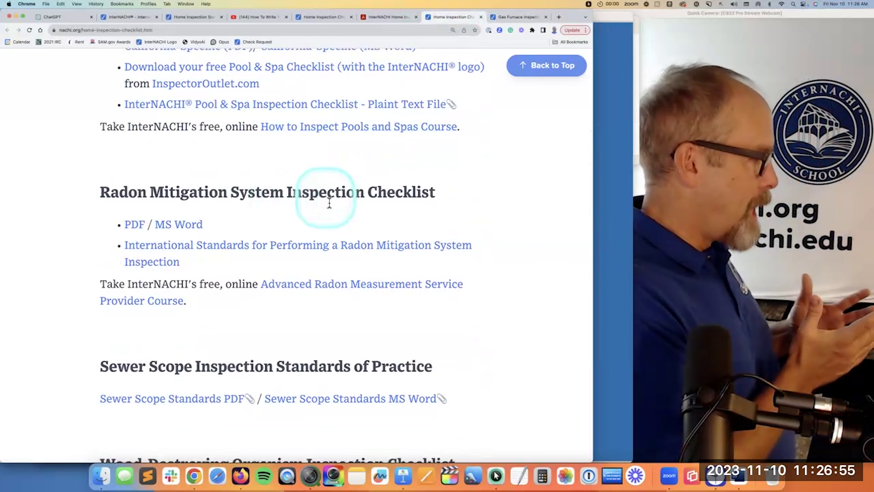
pyautogui.click(329, 202)
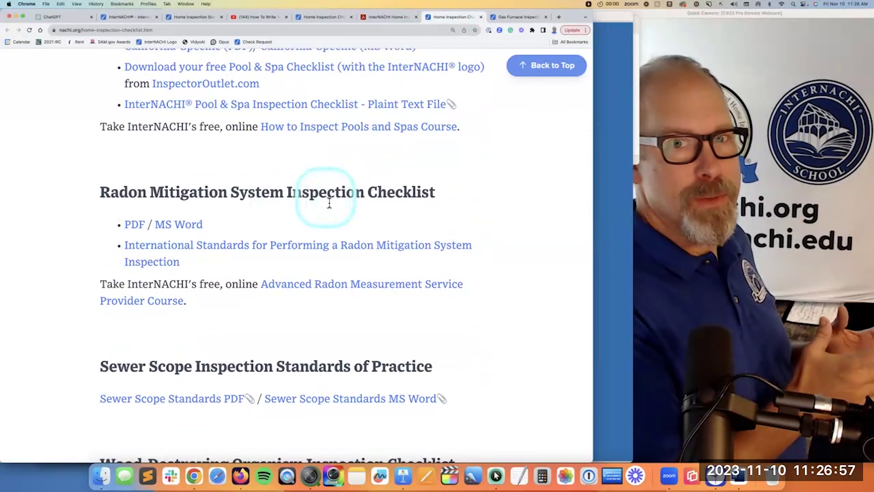
pyautogui.click(329, 202)
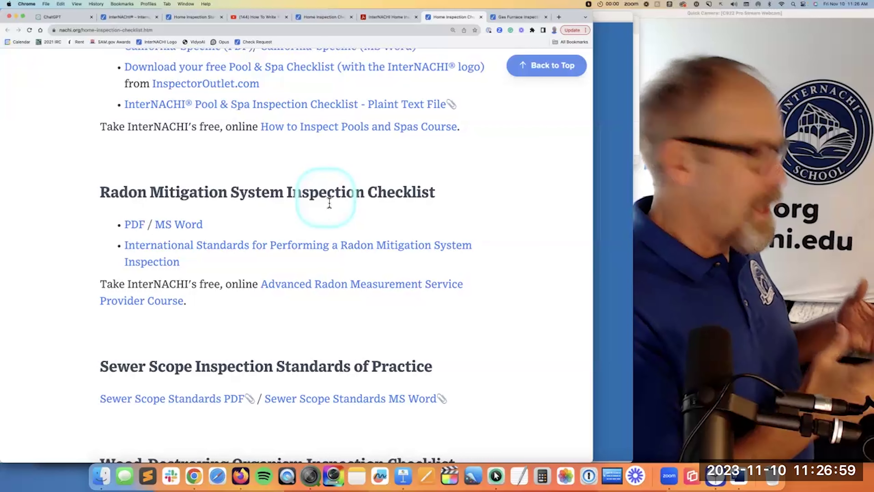
pyautogui.click(330, 202)
pyautogui.click(330, 203)
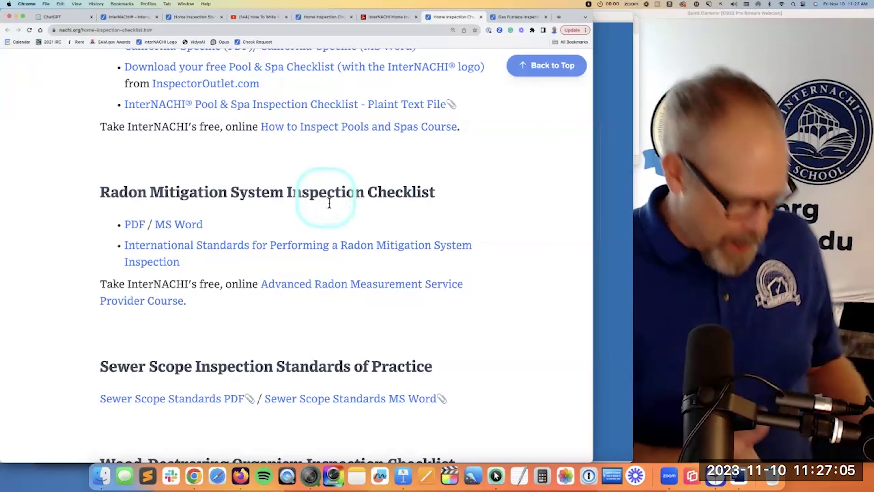
pyautogui.click(330, 203)
pyautogui.click(330, 203)
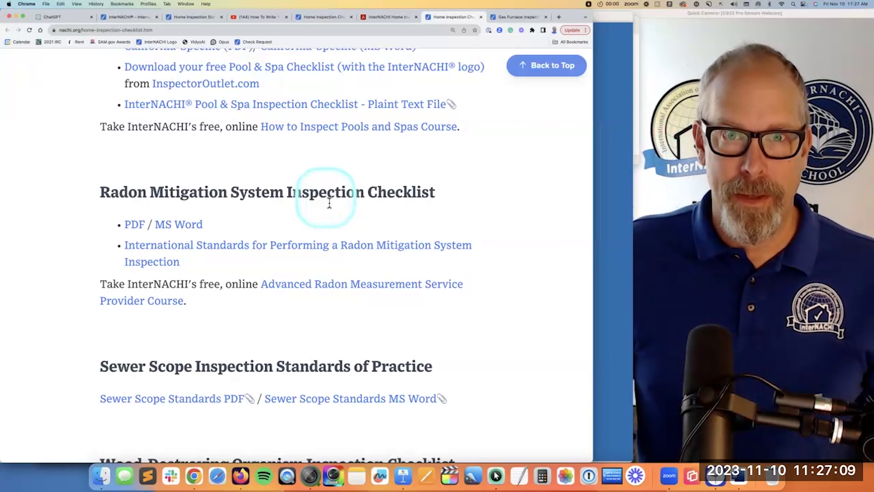
pyautogui.click(330, 203)
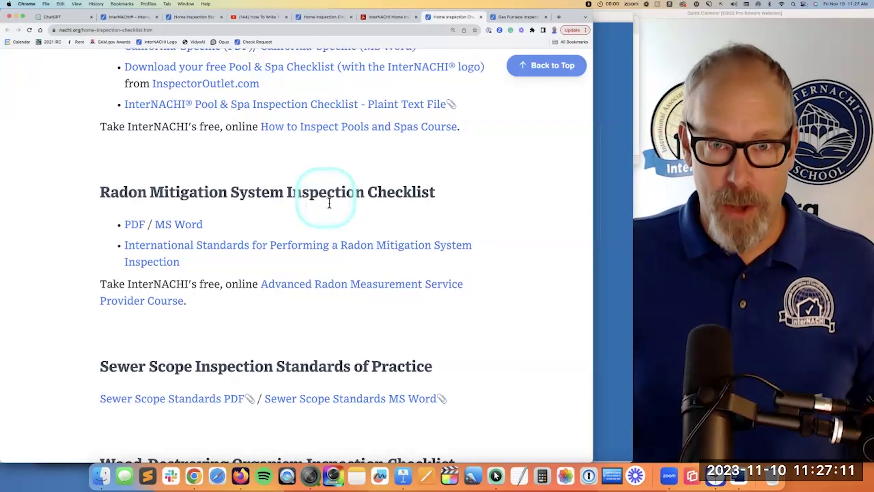
pyautogui.click(329, 203)
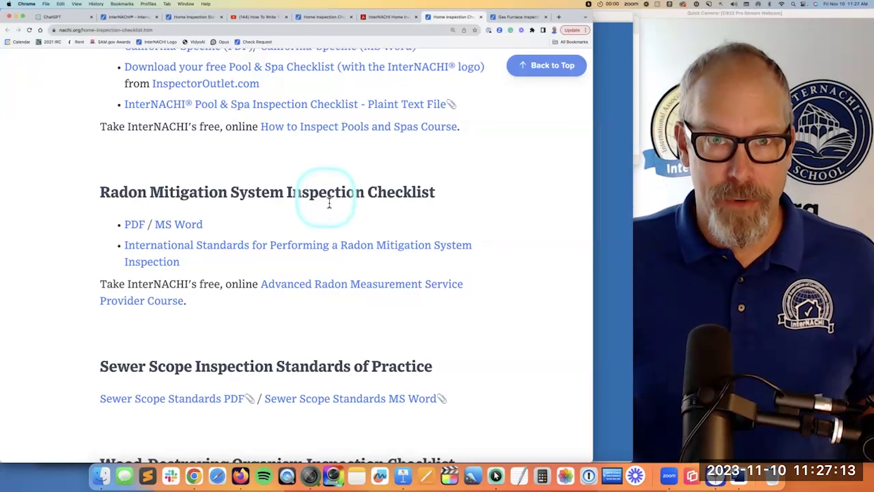
pyautogui.click(329, 204)
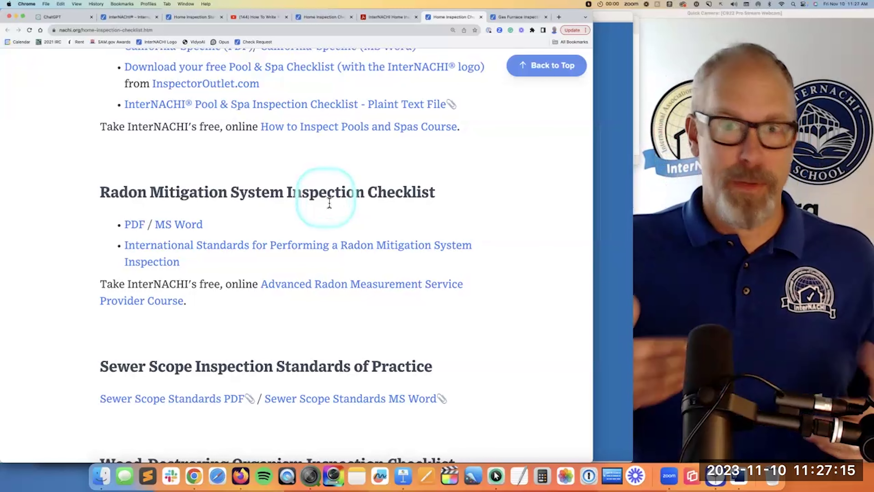
pyautogui.click(329, 203)
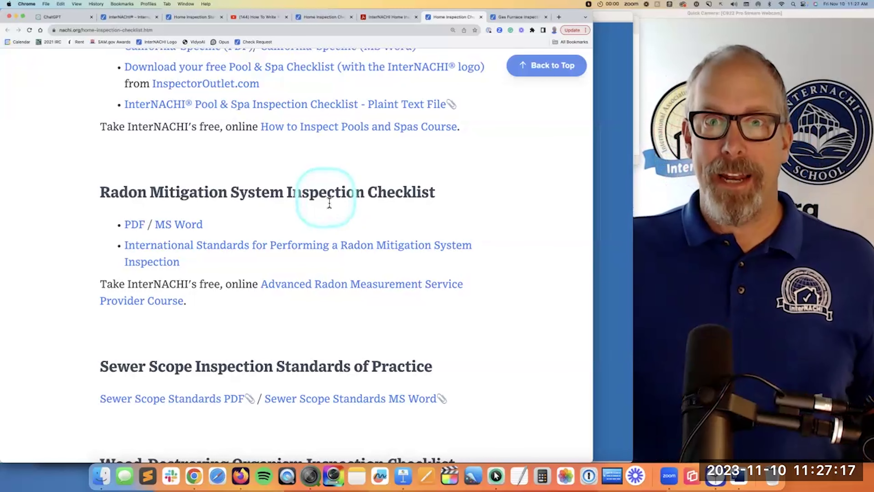
pyautogui.click(329, 204)
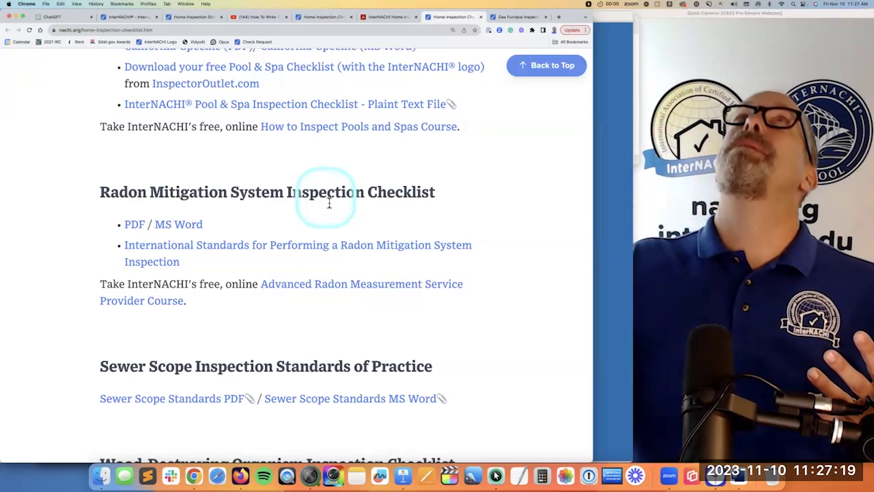
pyautogui.click(330, 203)
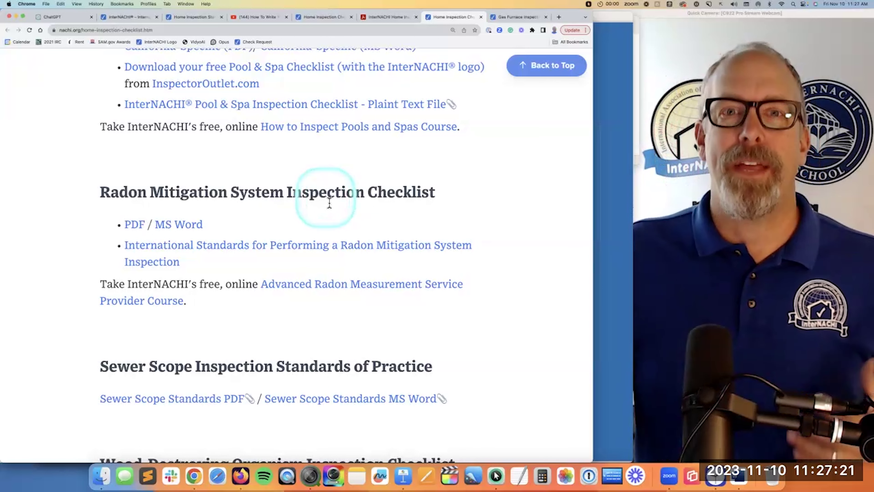
pyautogui.click(329, 203)
pyautogui.click(216, 196)
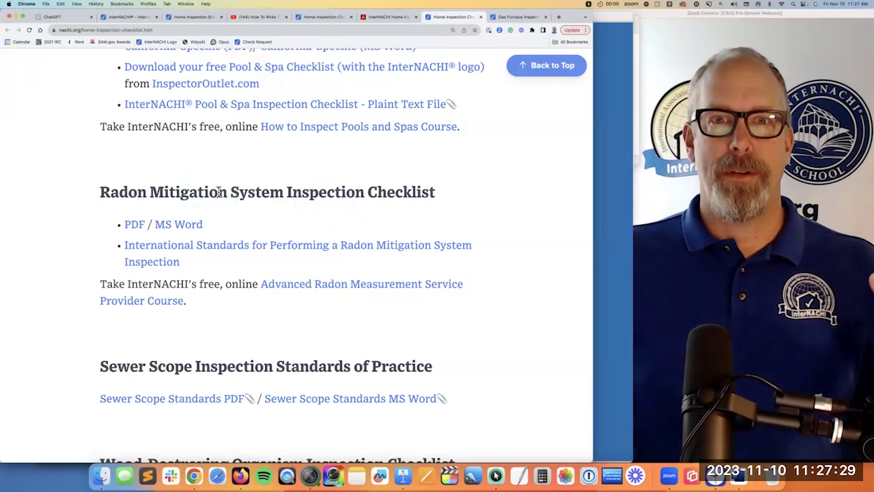
pyautogui.click(219, 192)
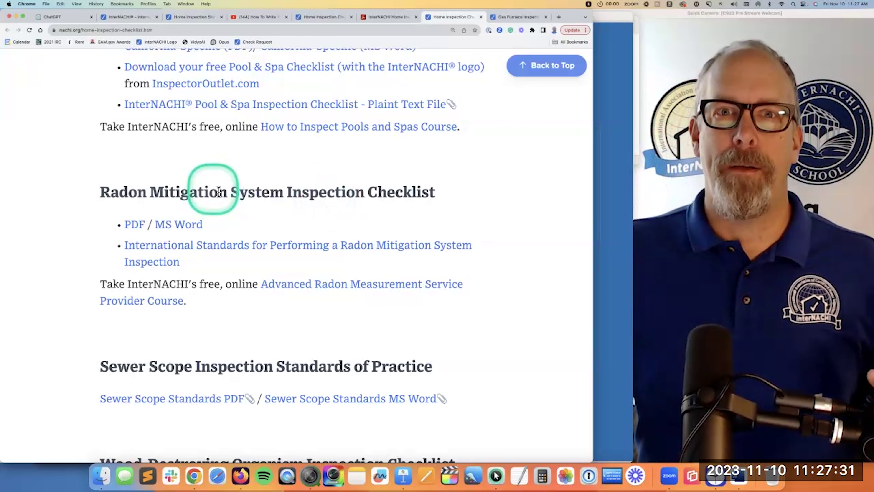
pyautogui.click(219, 192)
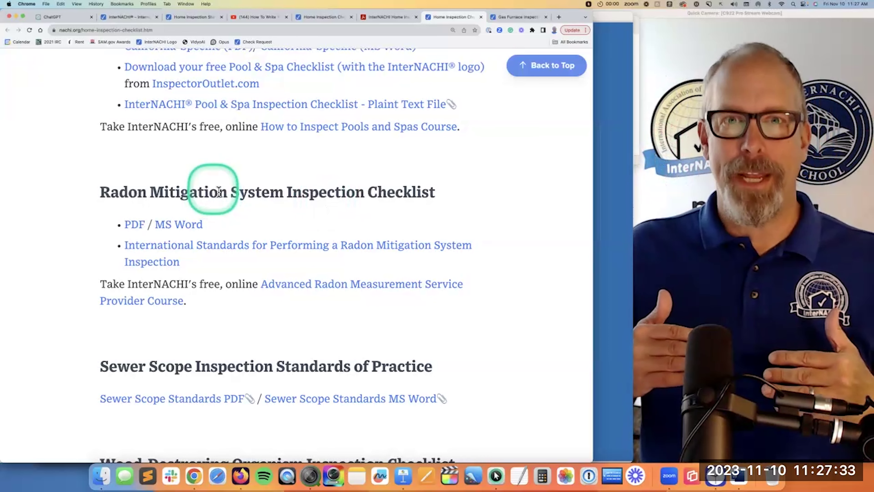
pyautogui.click(218, 192)
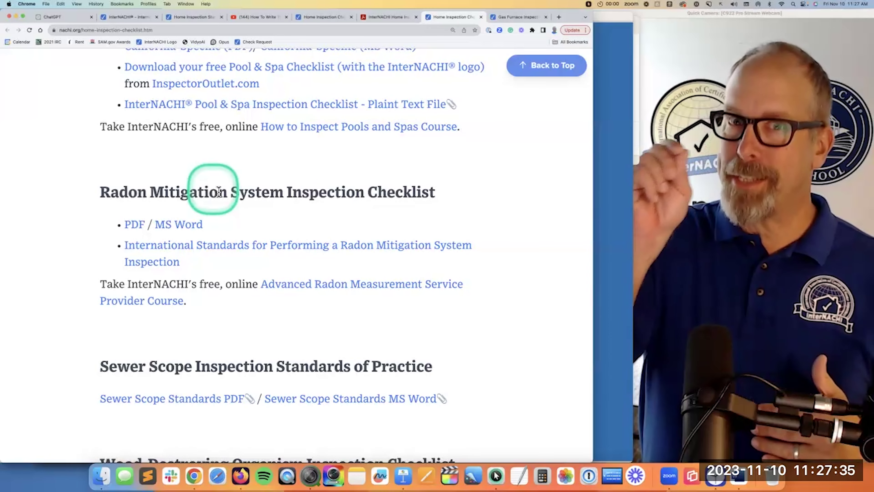
pyautogui.click(219, 192)
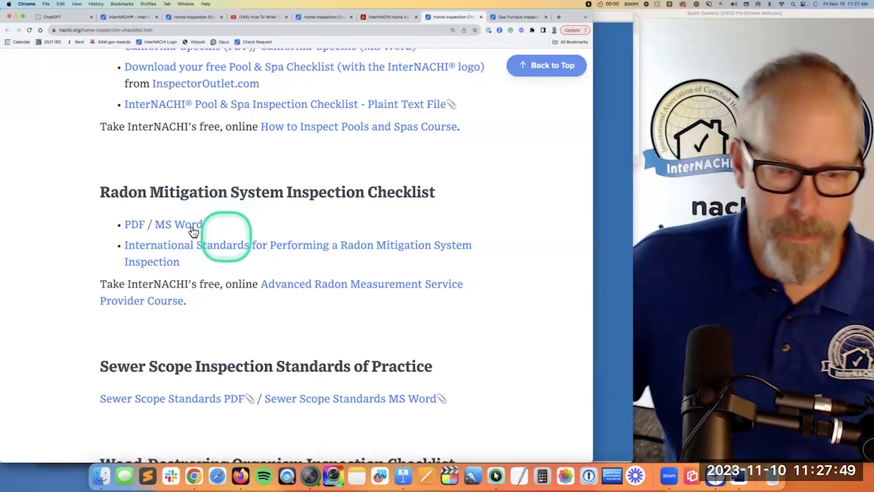
# Open the PDF version of the Radon Mitigation System Inspection Checklist and go to its Piping Supports section on page 2.
pyautogui.click(145, 228)
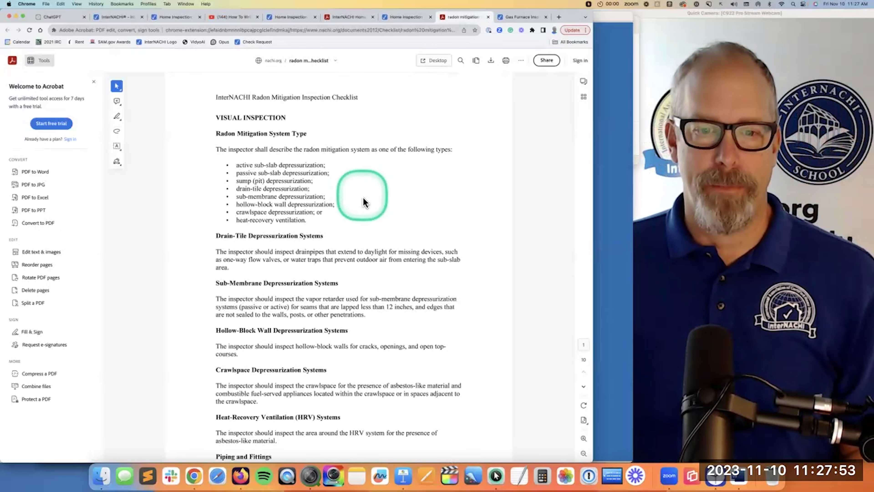
pyautogui.scroll(-20, 364, 200)
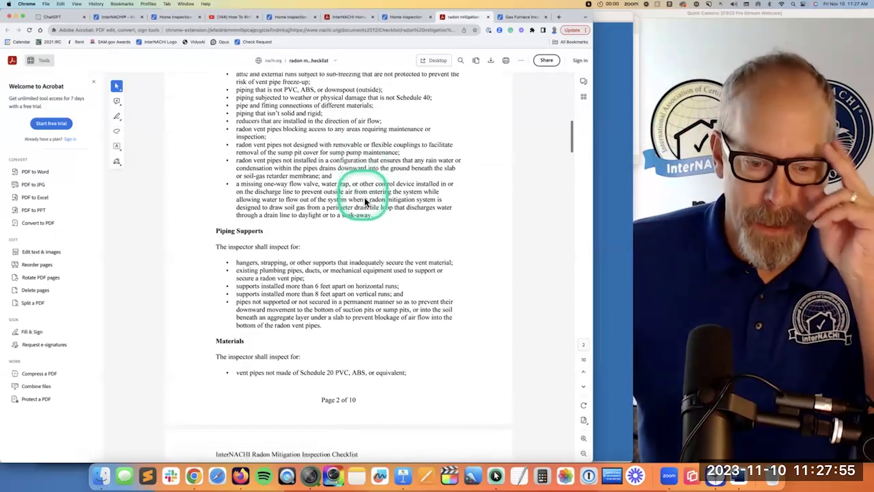
pyautogui.scroll(-3, 365, 198)
# Examine the Piping Supports inspection items, selecting the text on inadequately secured vent material and on support spacing for horizontal and vertical runs.
pyautogui.moveTo(215, 188); pyautogui.dragTo(325, 196)
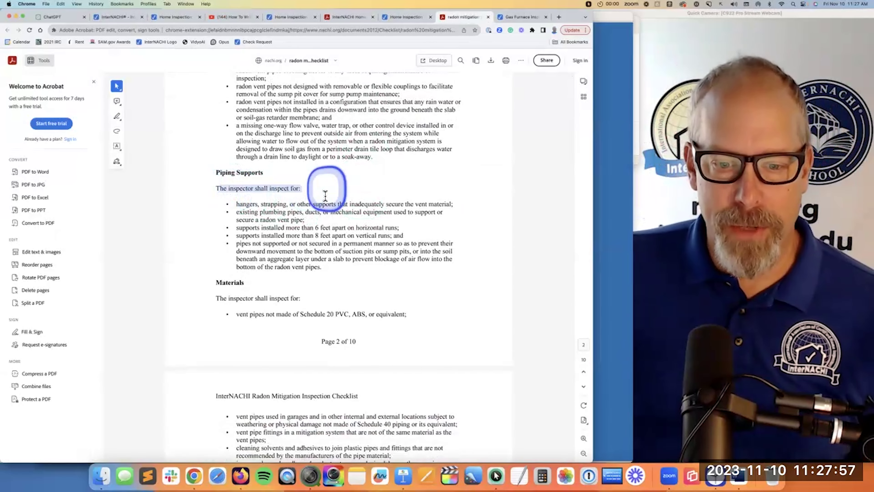
pyautogui.doubleClick(334, 204)
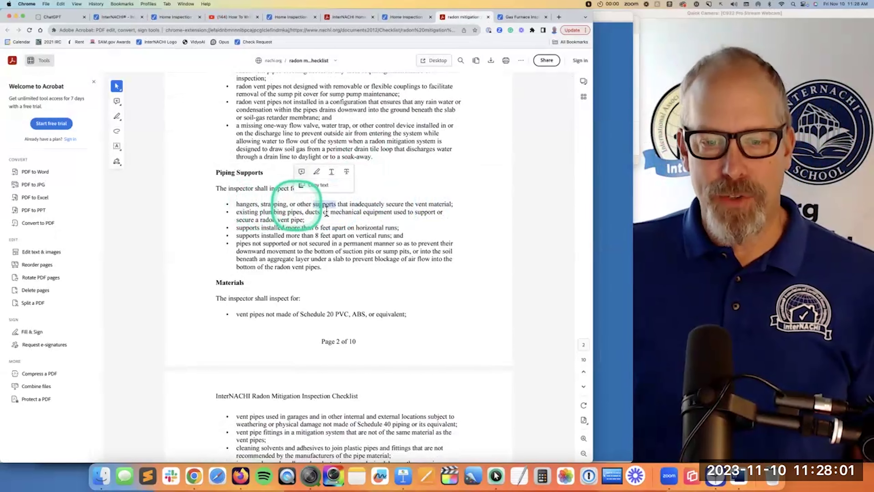
pyautogui.doubleClick(368, 204)
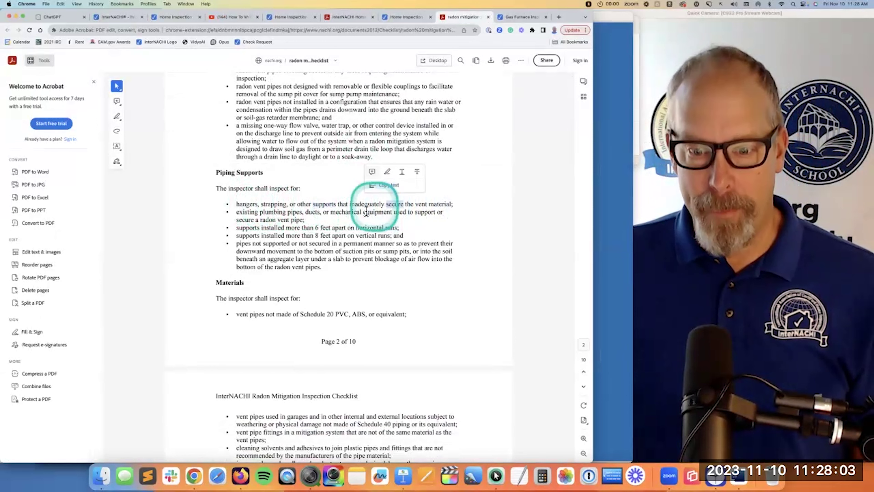
pyautogui.click(399, 208)
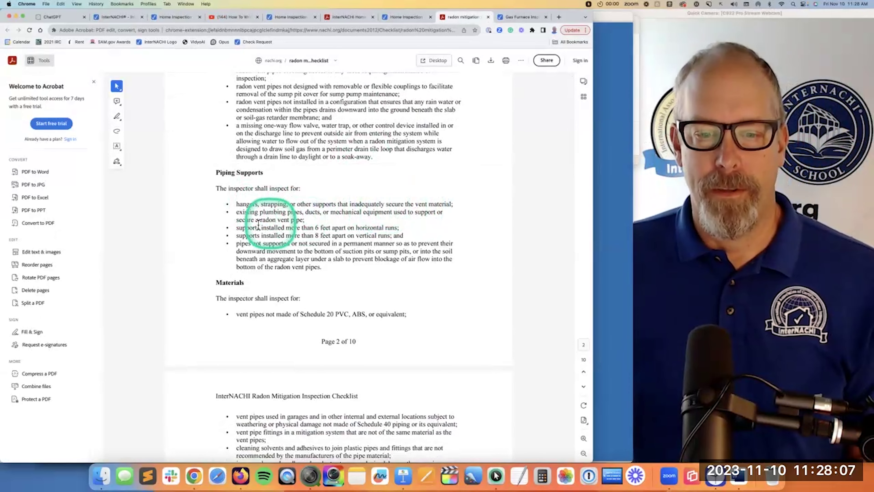
pyautogui.moveTo(250, 231); pyautogui.dragTo(406, 235)
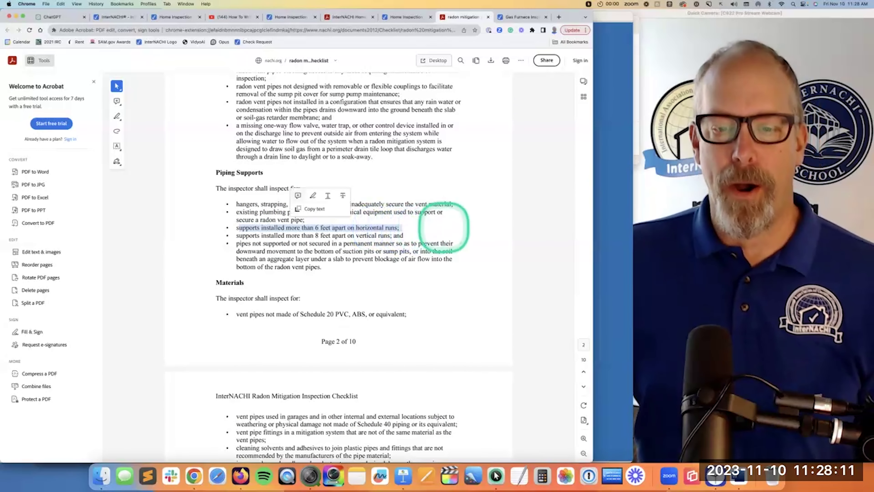
pyautogui.moveTo(262, 236); pyautogui.dragTo(400, 237)
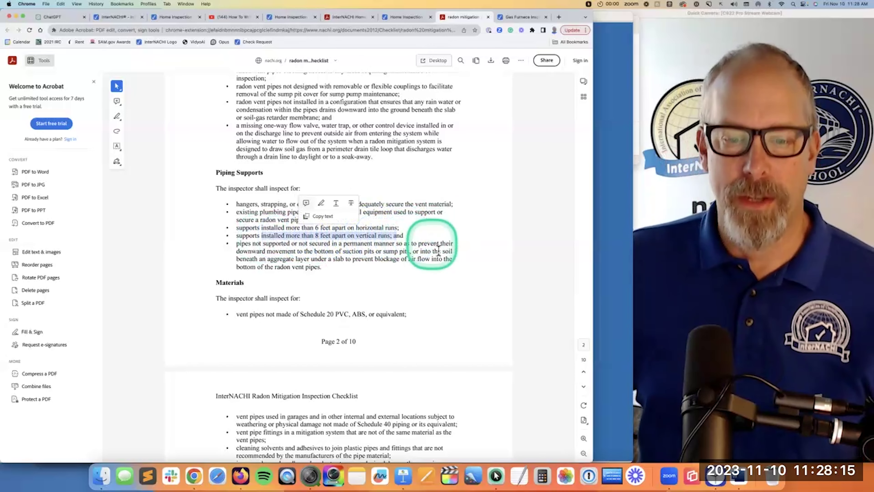
# Clear the text selection and review the radon mitigation checklist down to the Point of Discharge and Radon Fan sections on page 3.
pyautogui.click(433, 249)
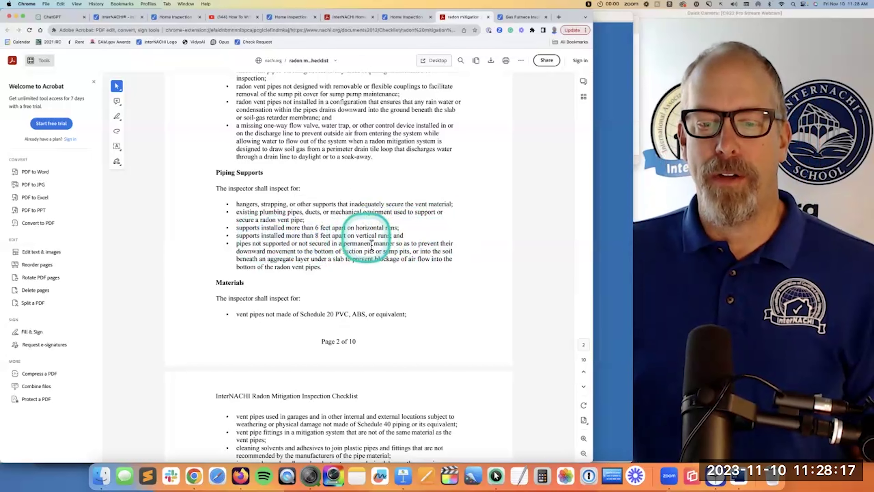
pyautogui.scroll(-15, 372, 244)
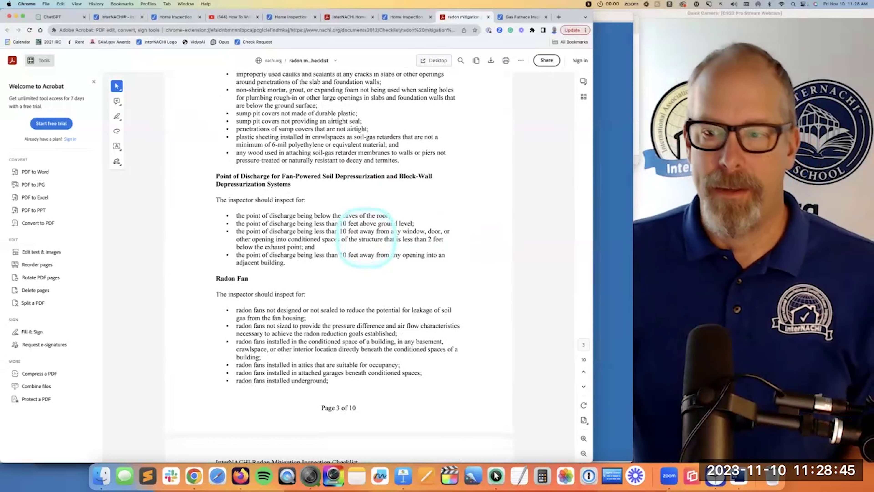
# Switch to the Keynote presentation and display the slide "Write Narratives in the Past Tense".
pyautogui.click(621, 127)
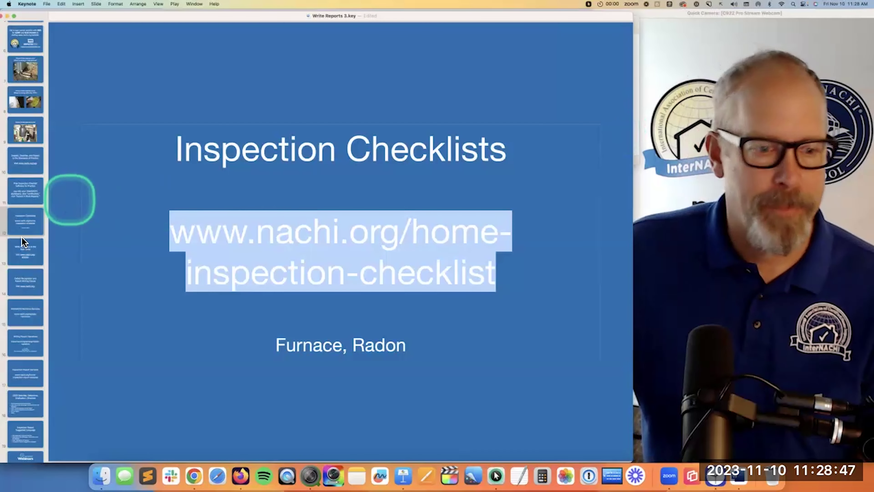
pyautogui.click(35, 242)
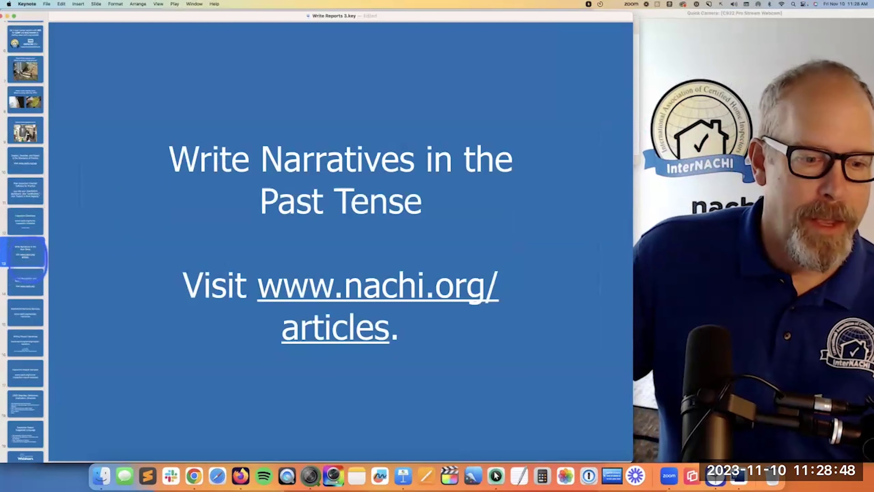
pyautogui.click(353, 187)
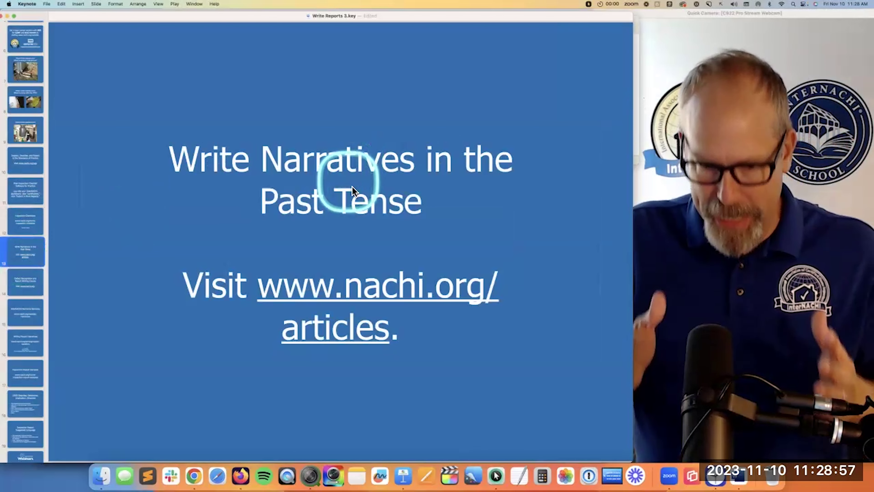
pyautogui.click(352, 187)
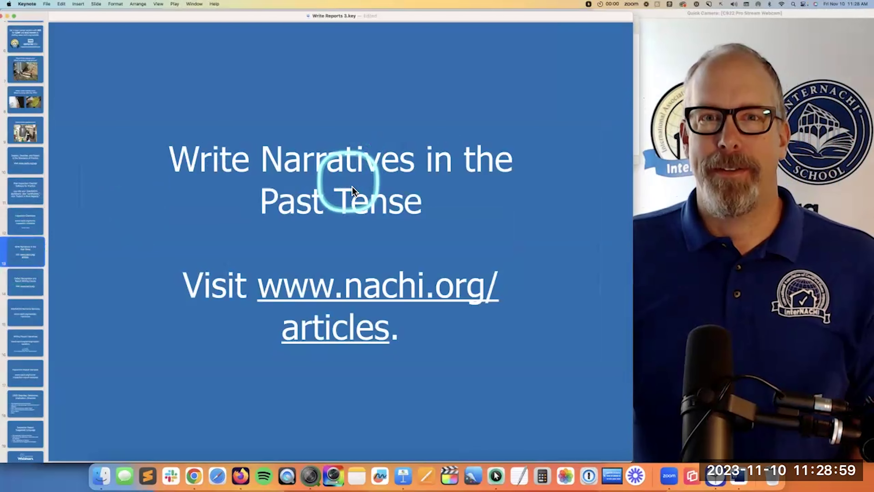
pyautogui.click(352, 187)
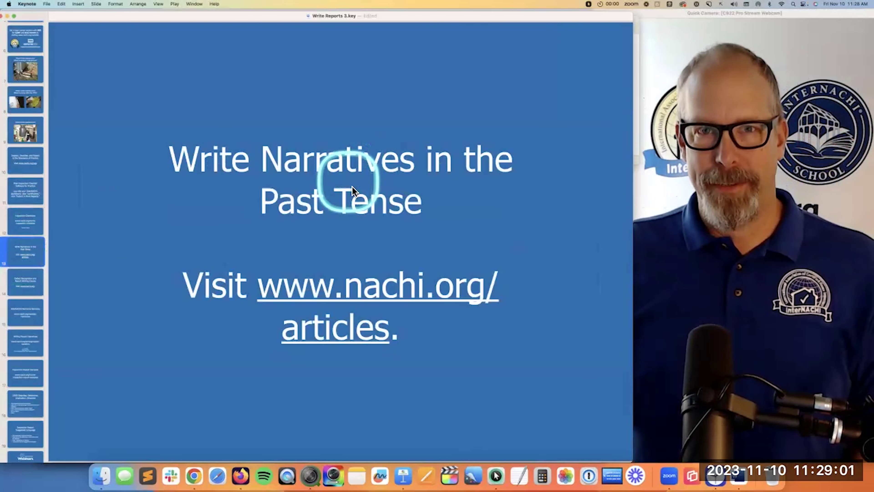
pyautogui.click(352, 187)
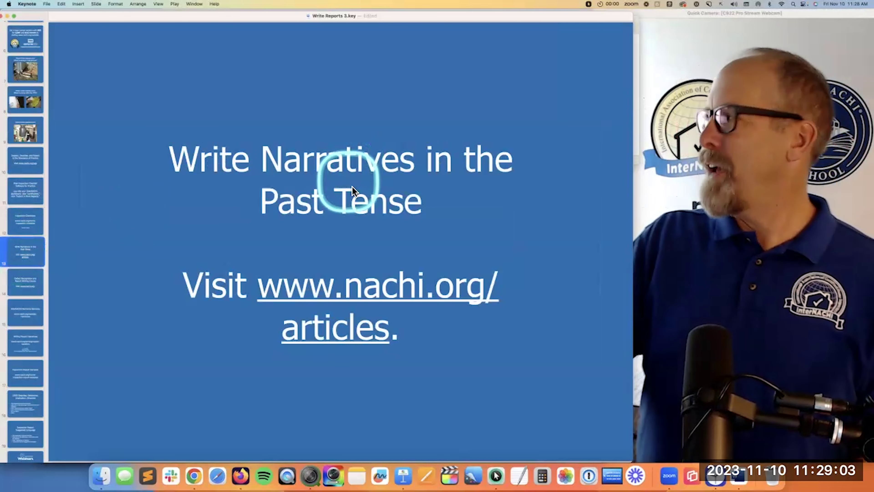
pyautogui.click(353, 187)
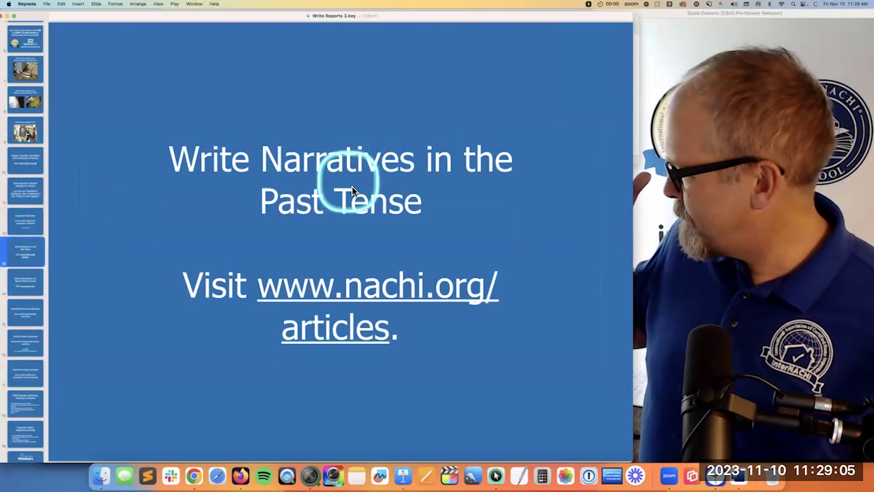
pyautogui.click(353, 187)
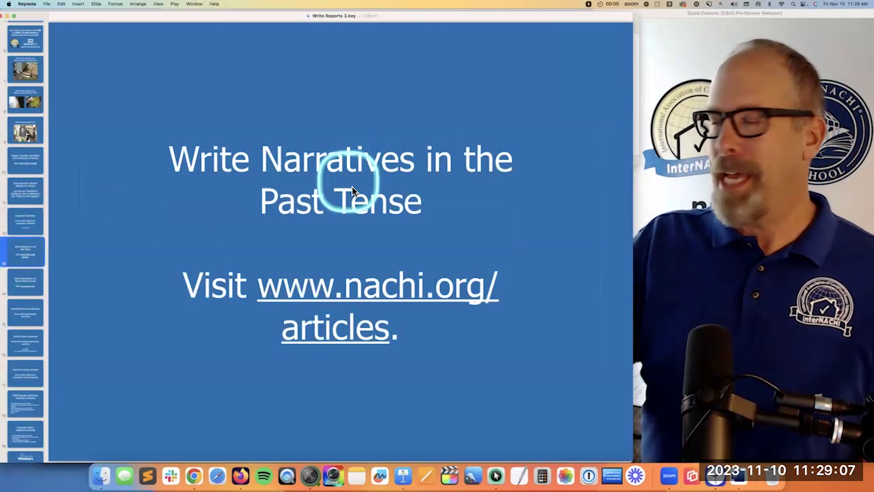
pyautogui.click(353, 186)
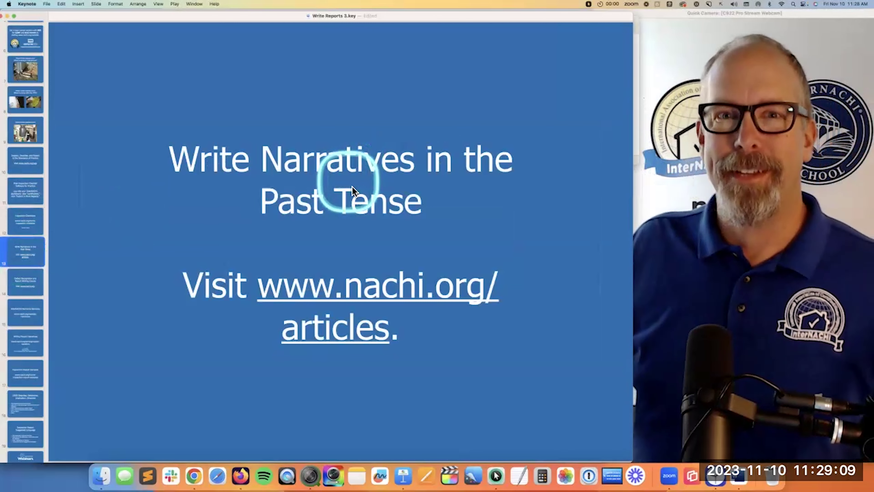